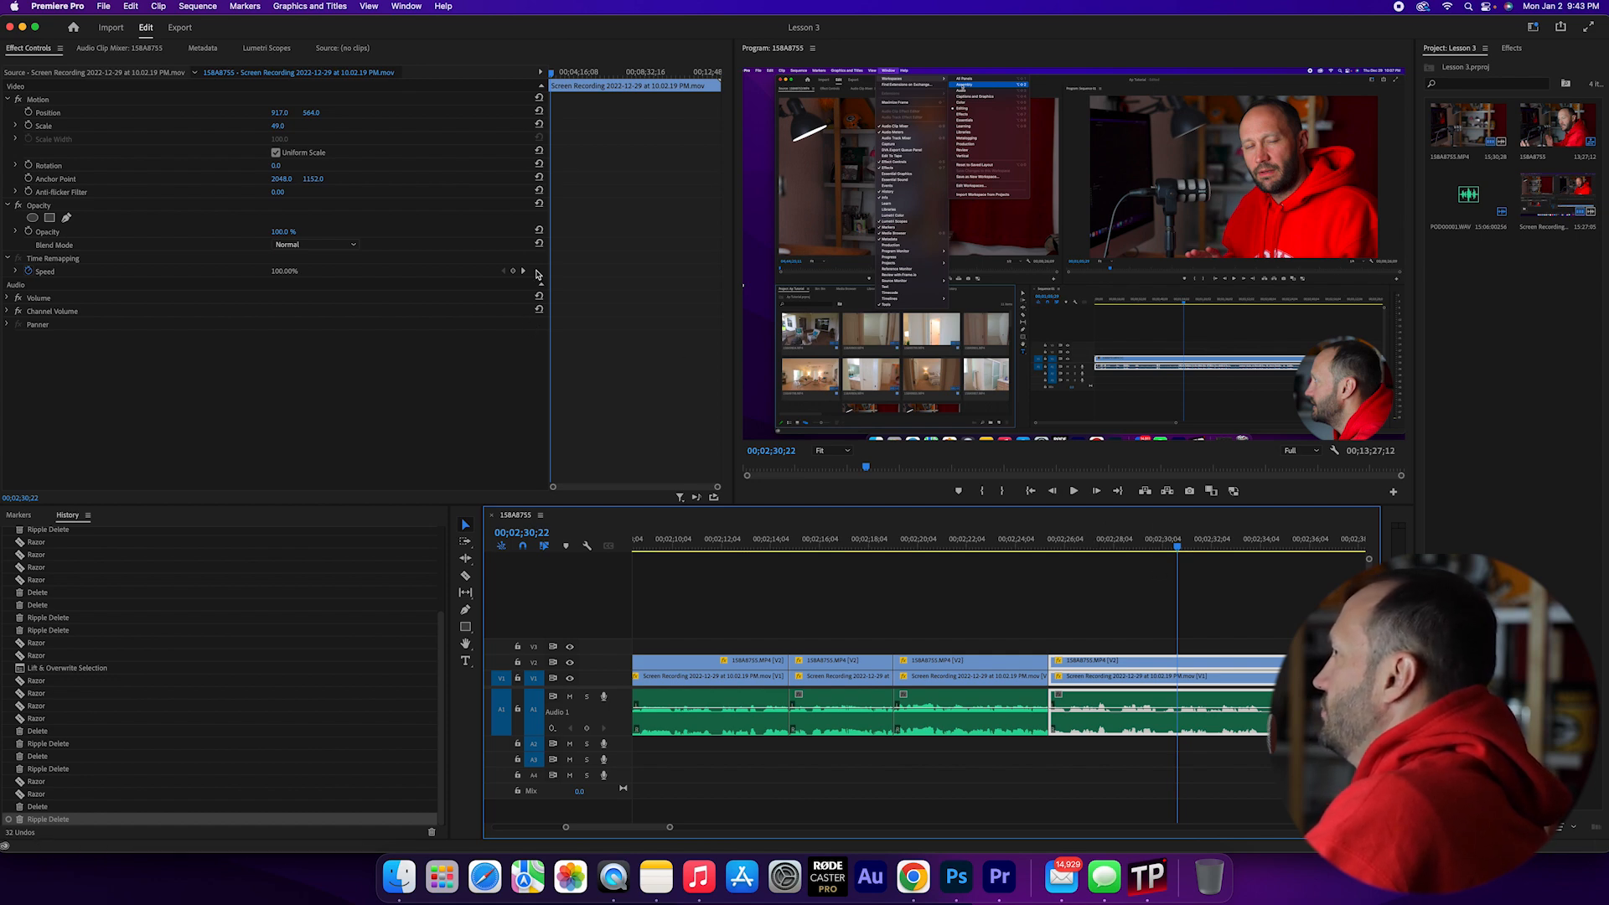
# - Check that Effects is enabled among the workspace windows and bring the Effects panel into view beside the Project panel
pyautogui.click(407, 6)
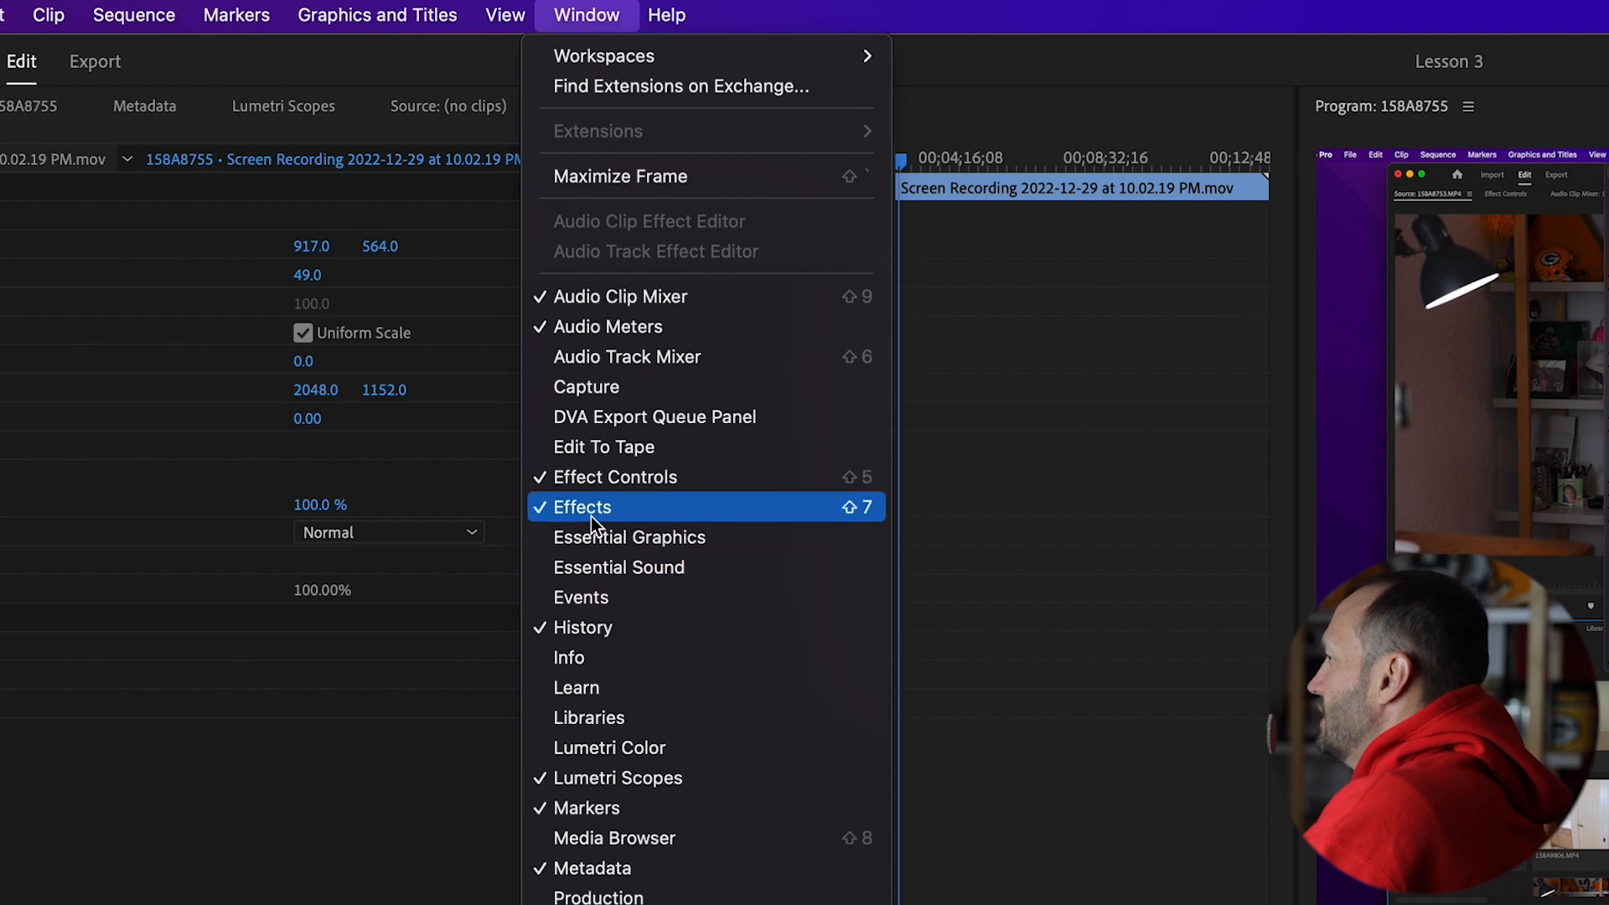
pyautogui.click(621, 13)
pyautogui.click(591, 15)
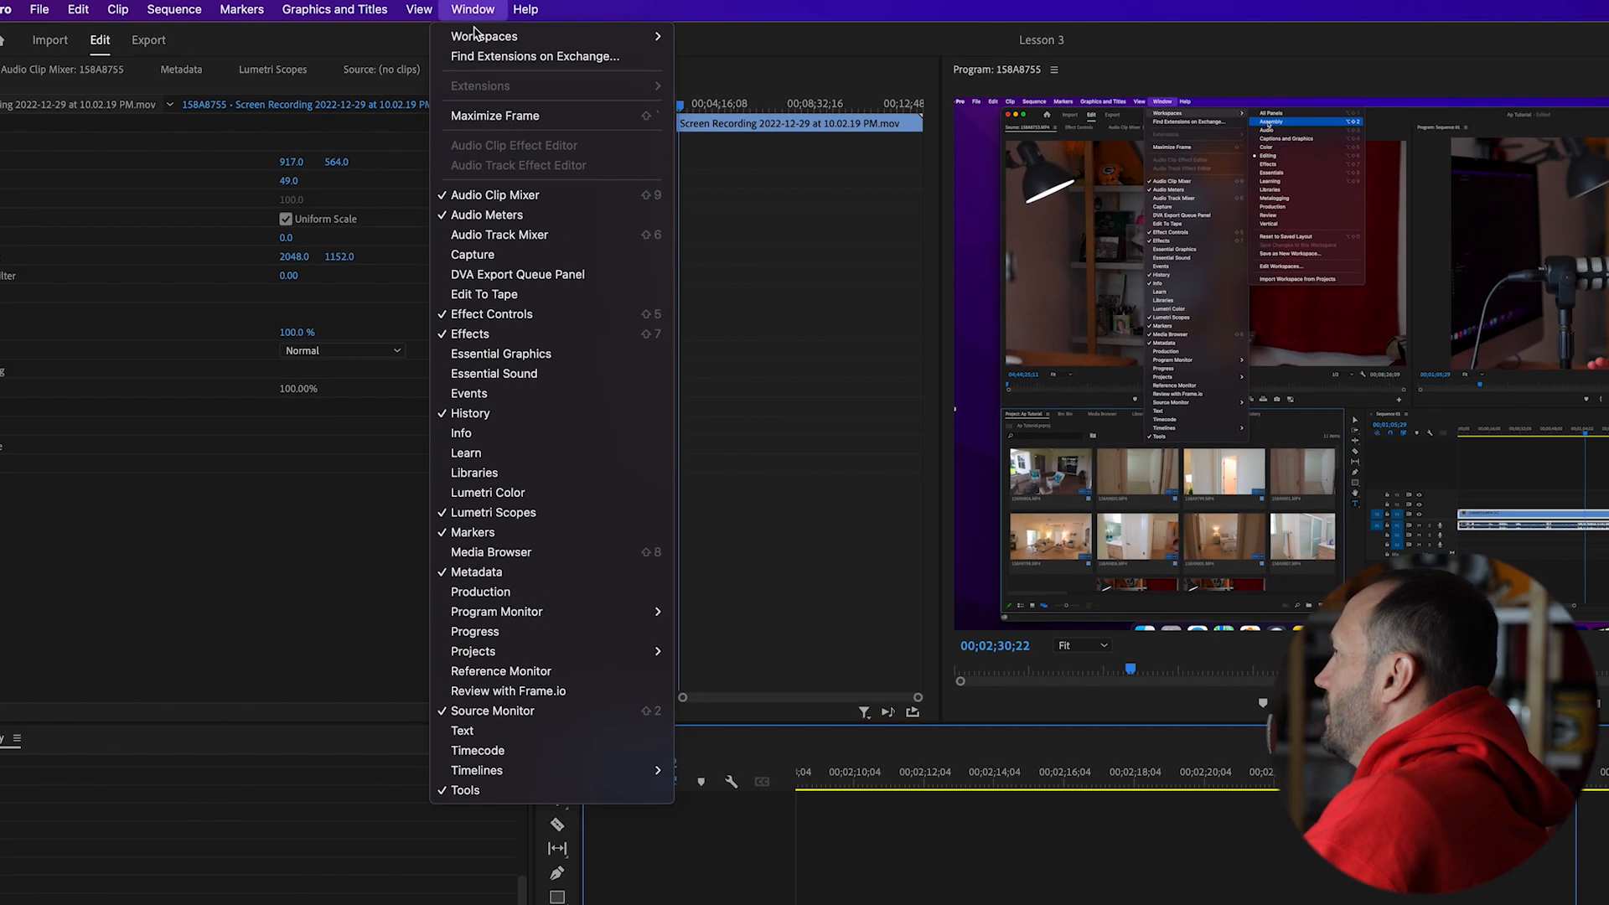
pyautogui.click(591, 14)
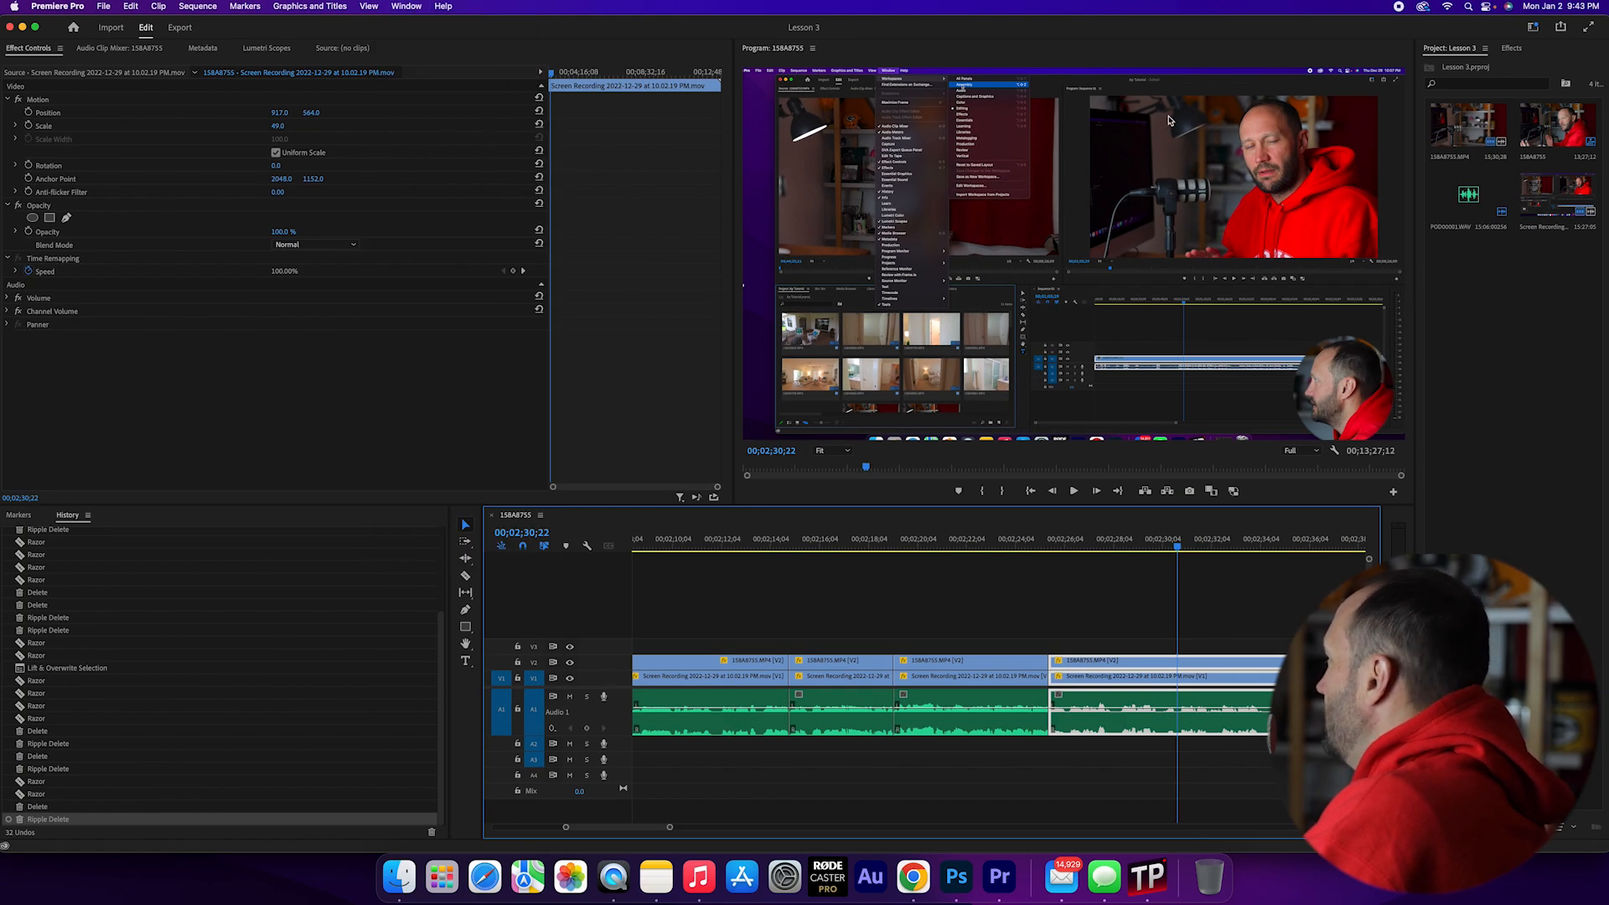
pyautogui.click(1508, 50)
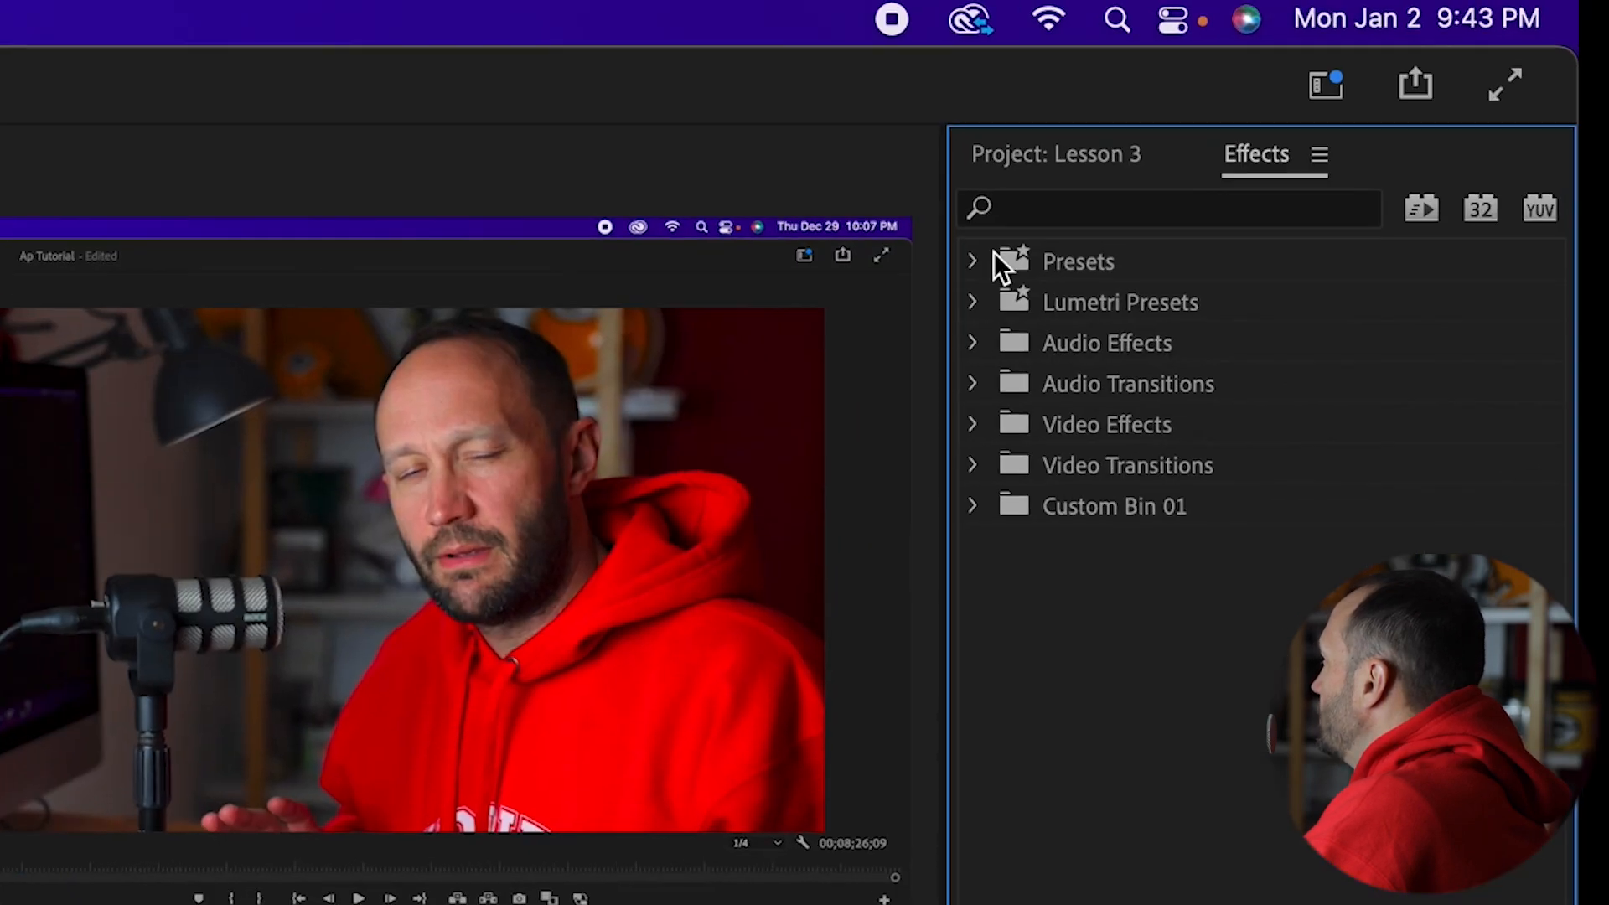
# - Look over the effect categories, expanding Video Effects to examine its subfolders and collapsing it again
pyautogui.click(1425, 80)
pyautogui.click(825, 325)
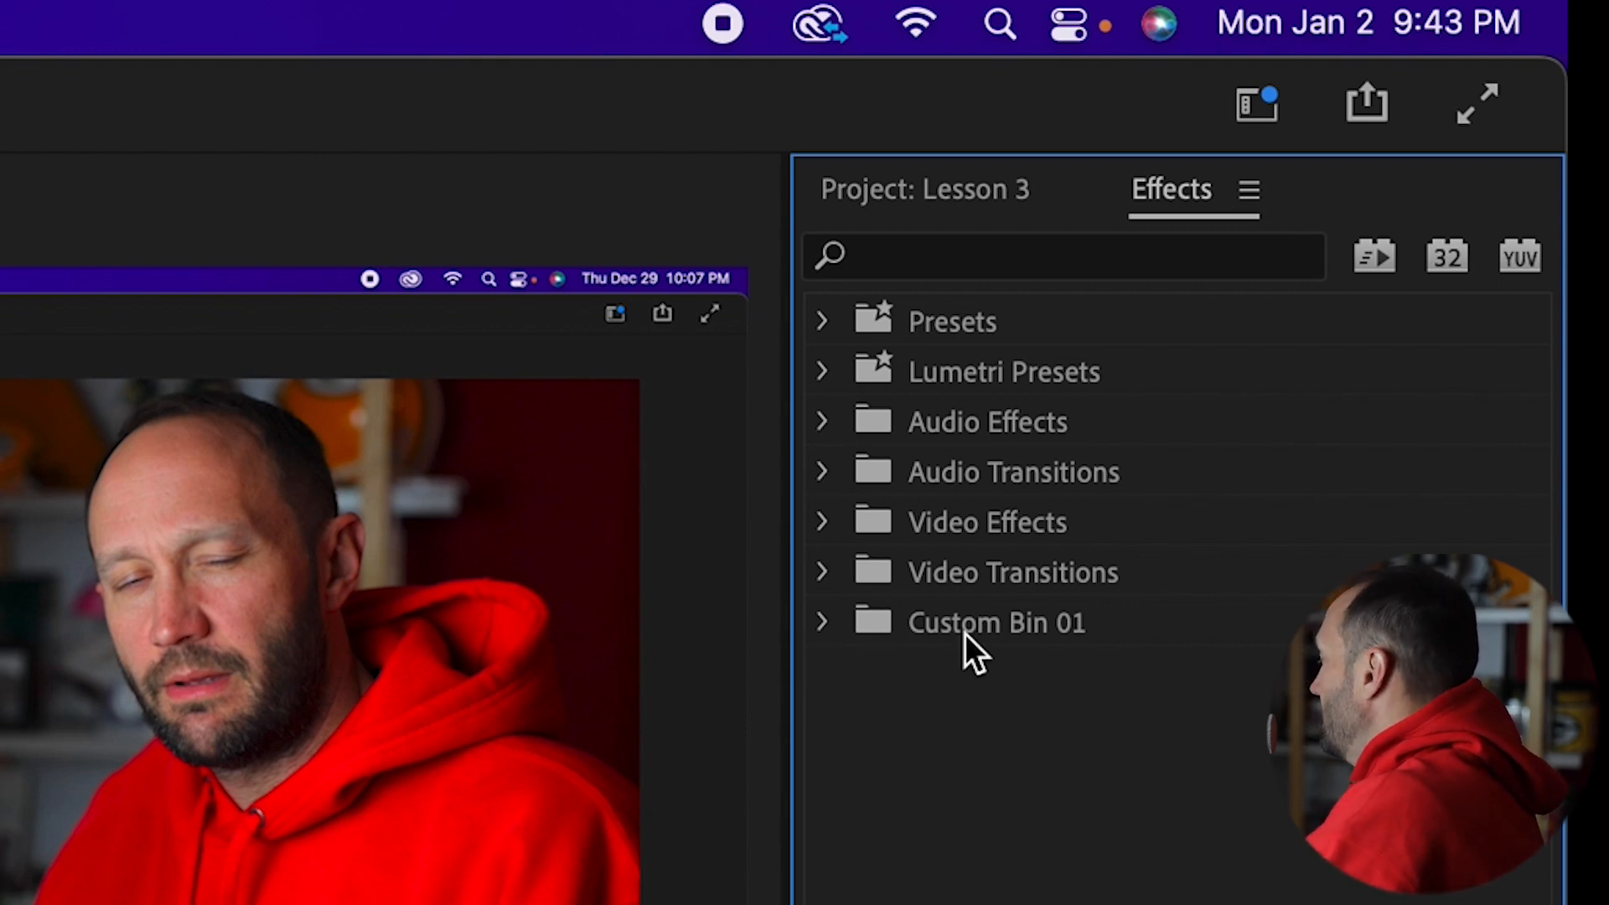
pyautogui.click(937, 248)
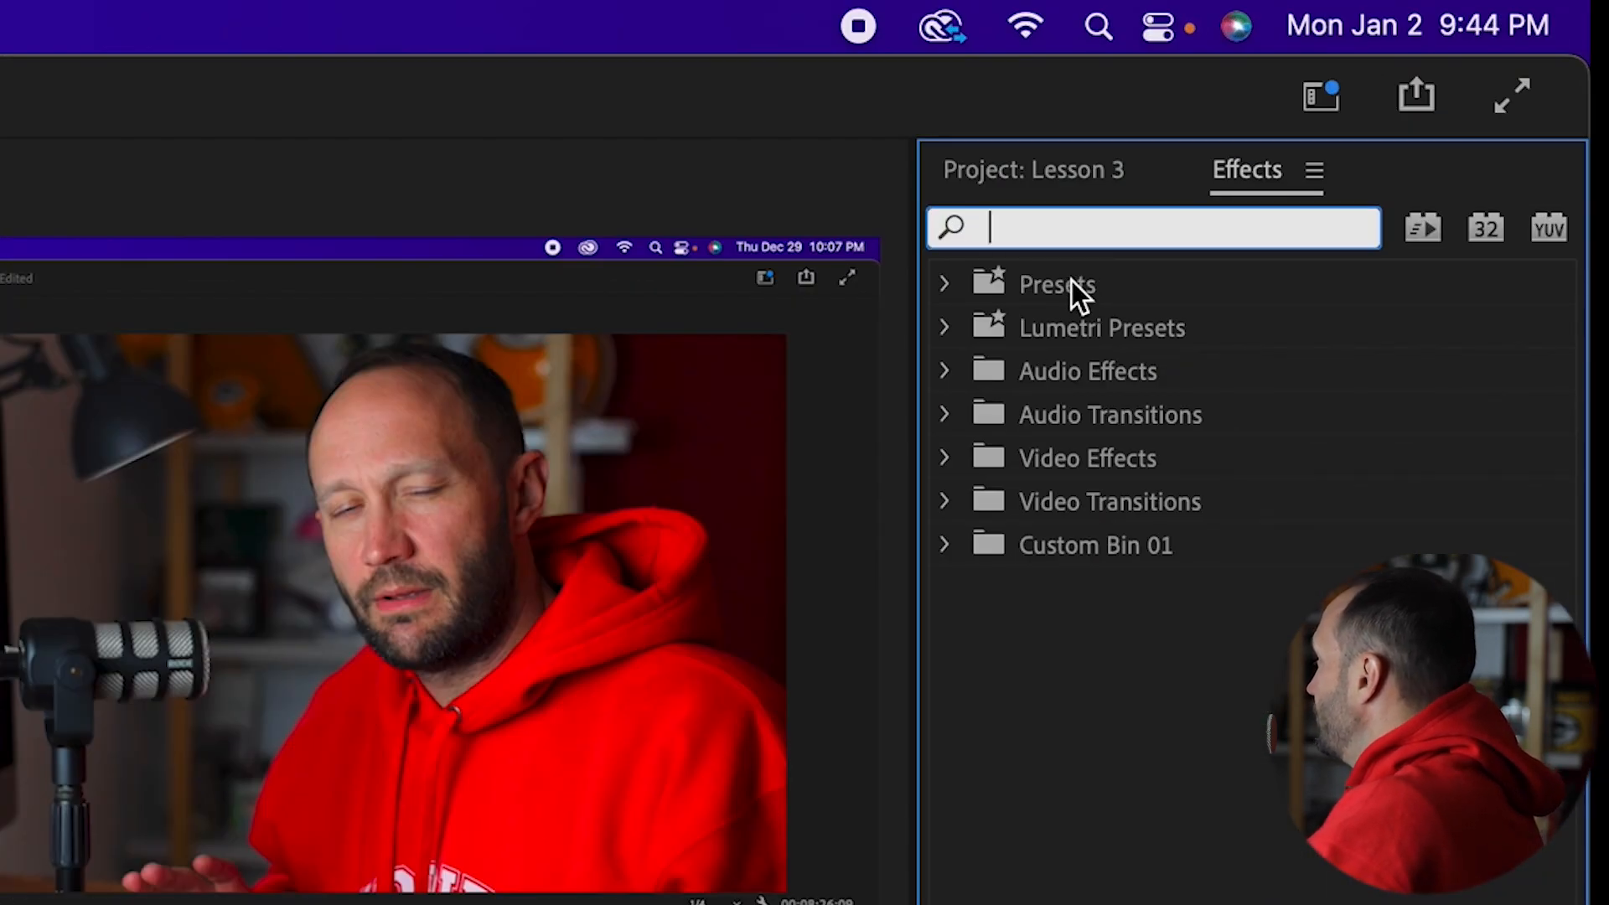
pyautogui.click(945, 458)
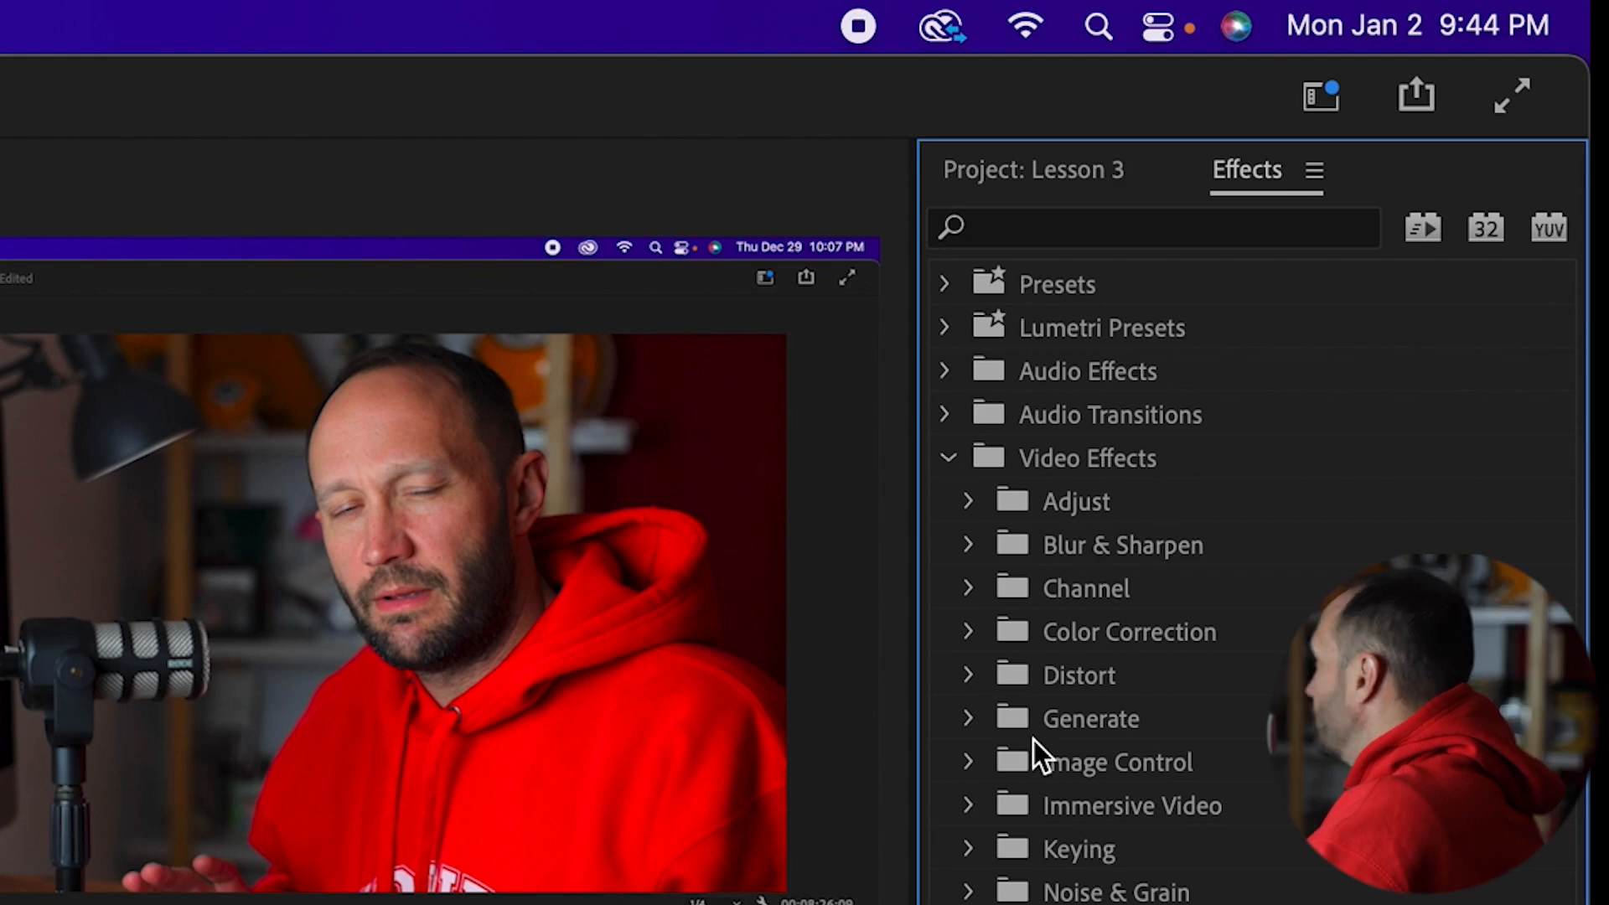
pyautogui.click(947, 461)
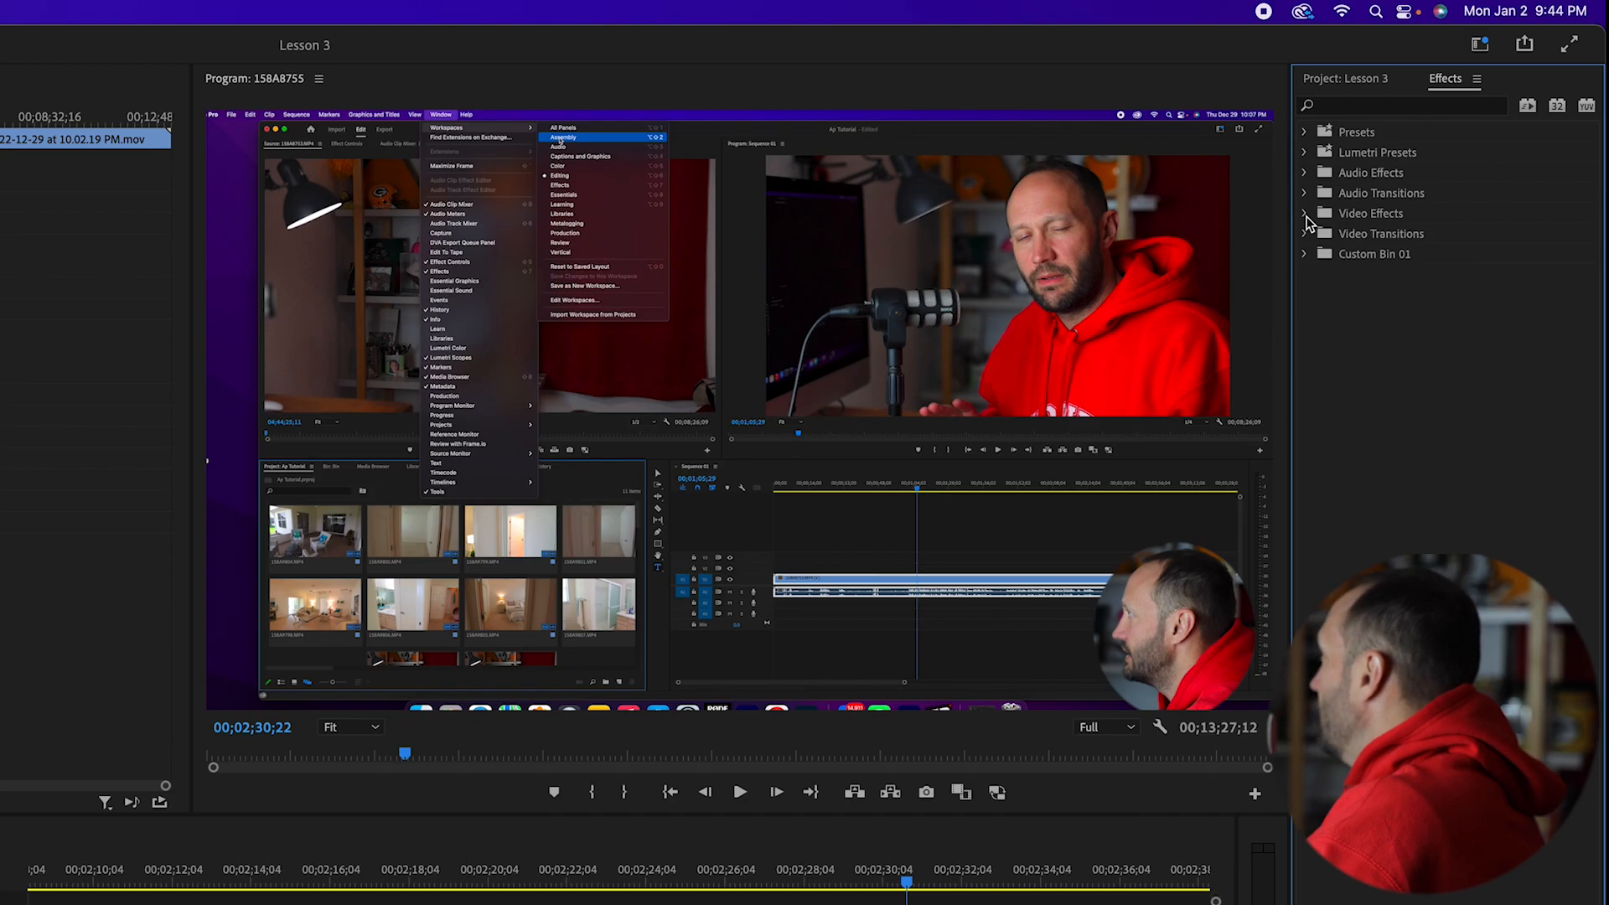
# - Search the effects for "dip" and apply Dip to Black to the end of the last clip on V2
pyautogui.moveTo(943, 547)
pyautogui.mouseDown()
pyautogui.moveTo(918, 547)
pyautogui.moveTo(962, 547)
pyautogui.moveTo(915, 546)
pyautogui.mouseUp()
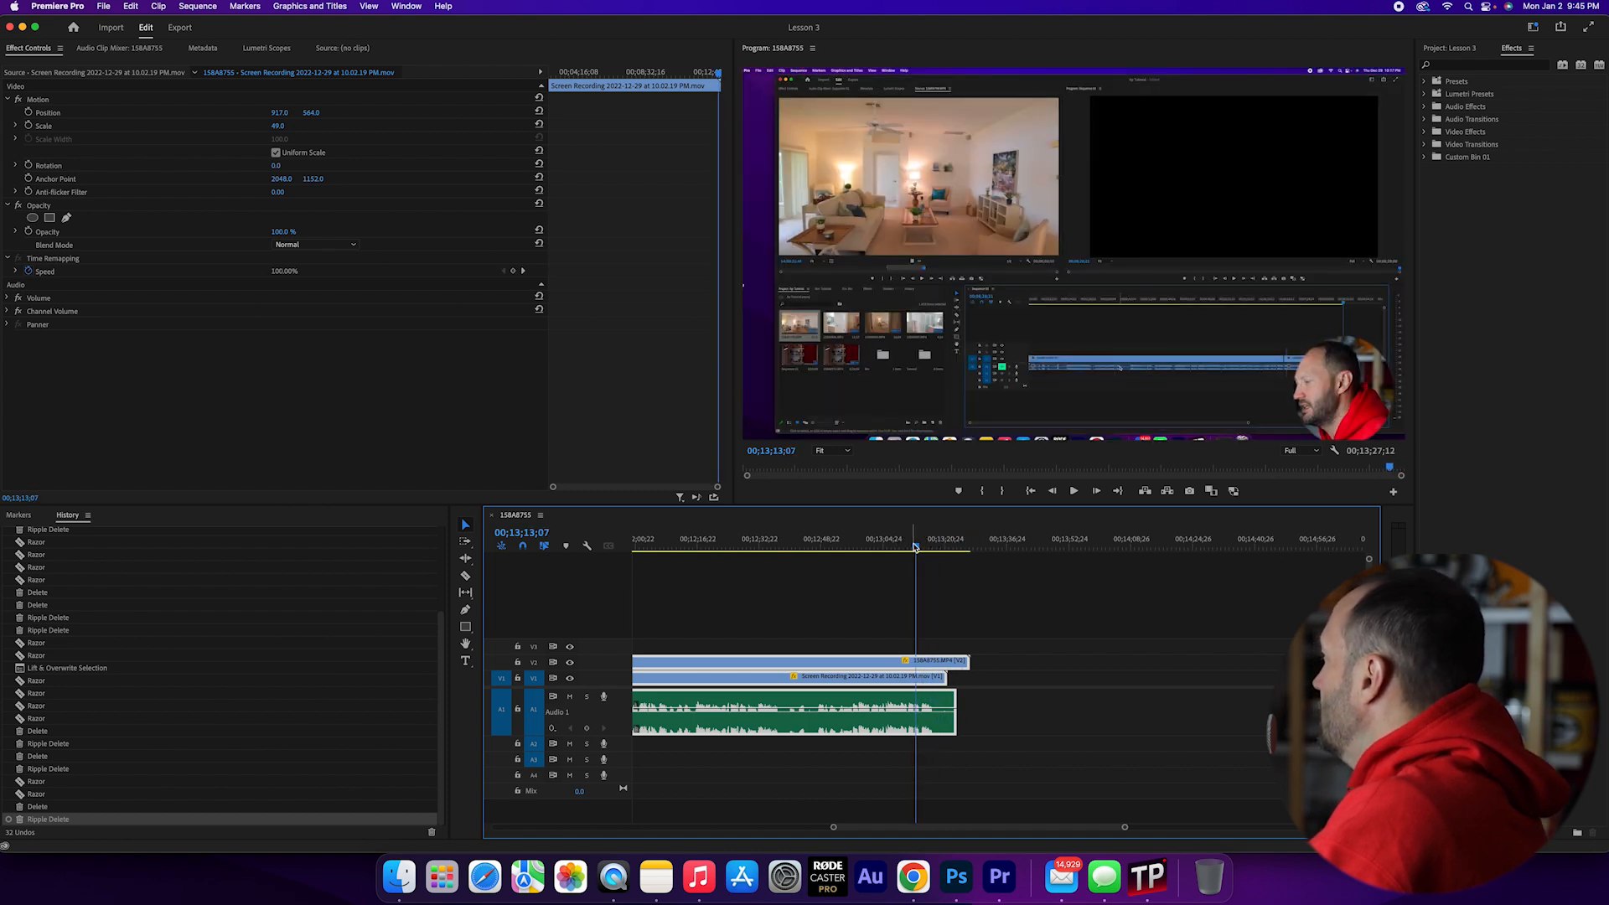
pyautogui.click(1469, 66)
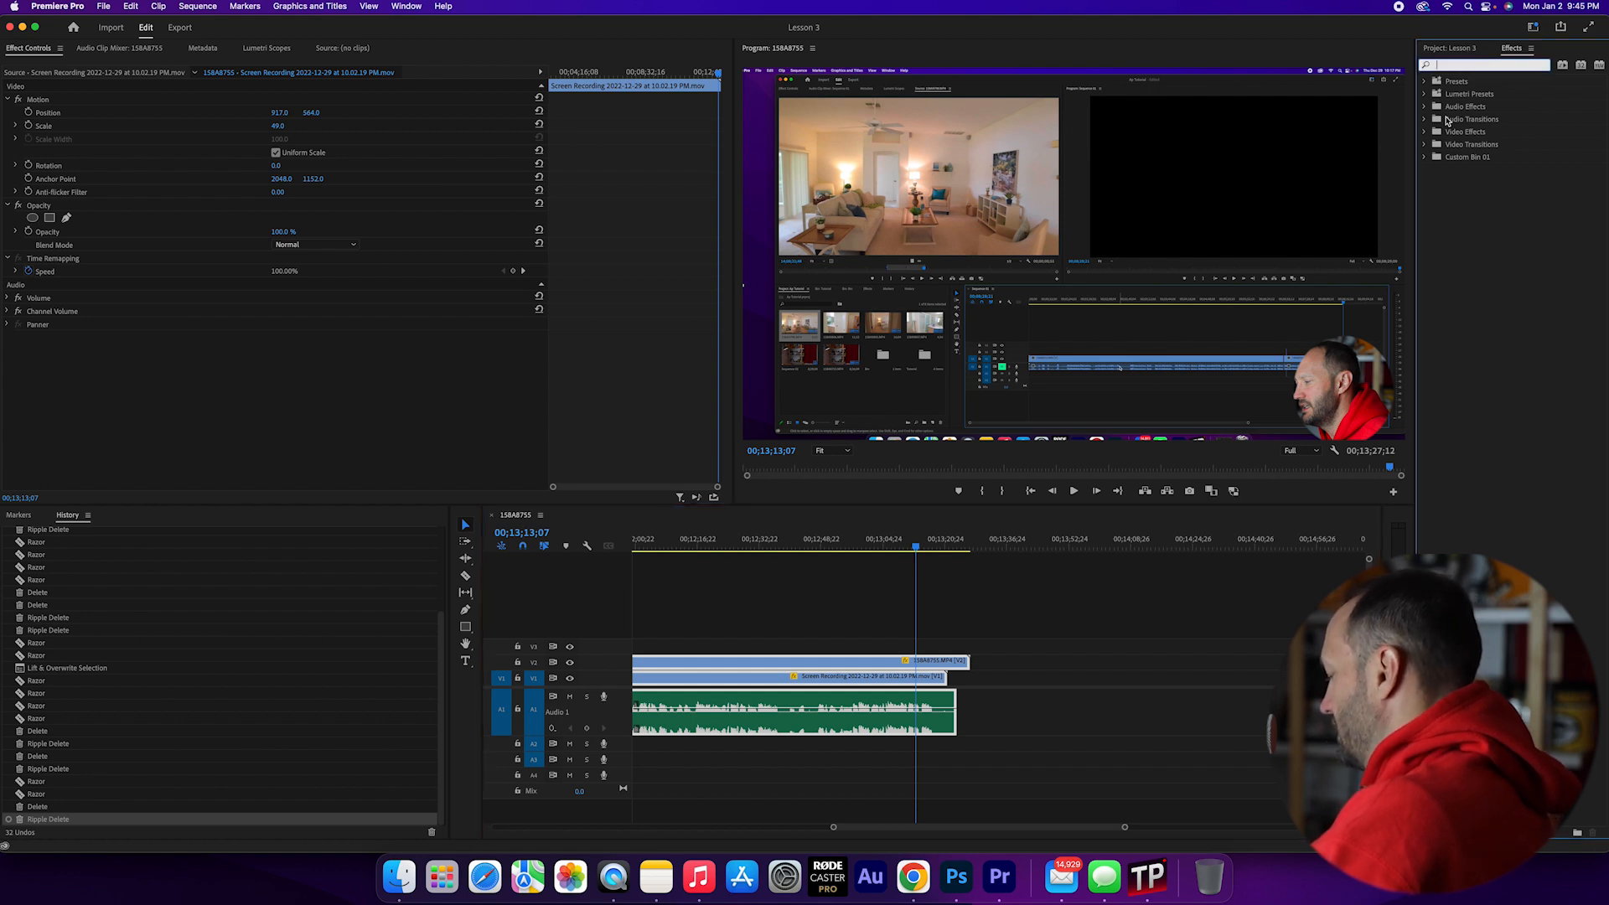
pyautogui.write('dip')
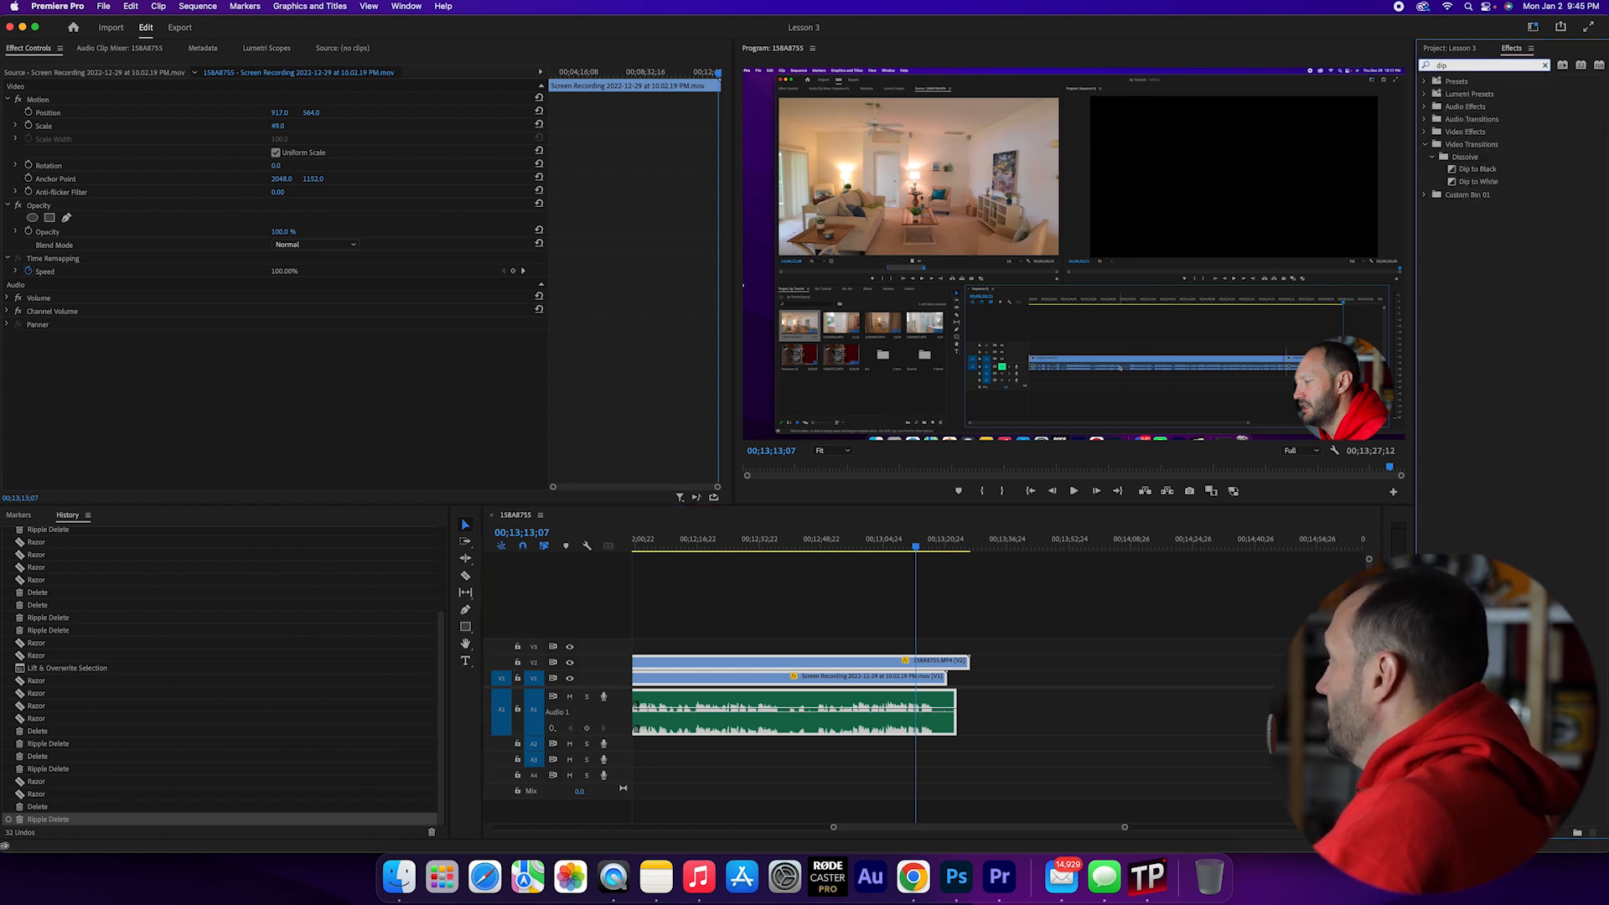
pyautogui.click(1478, 170)
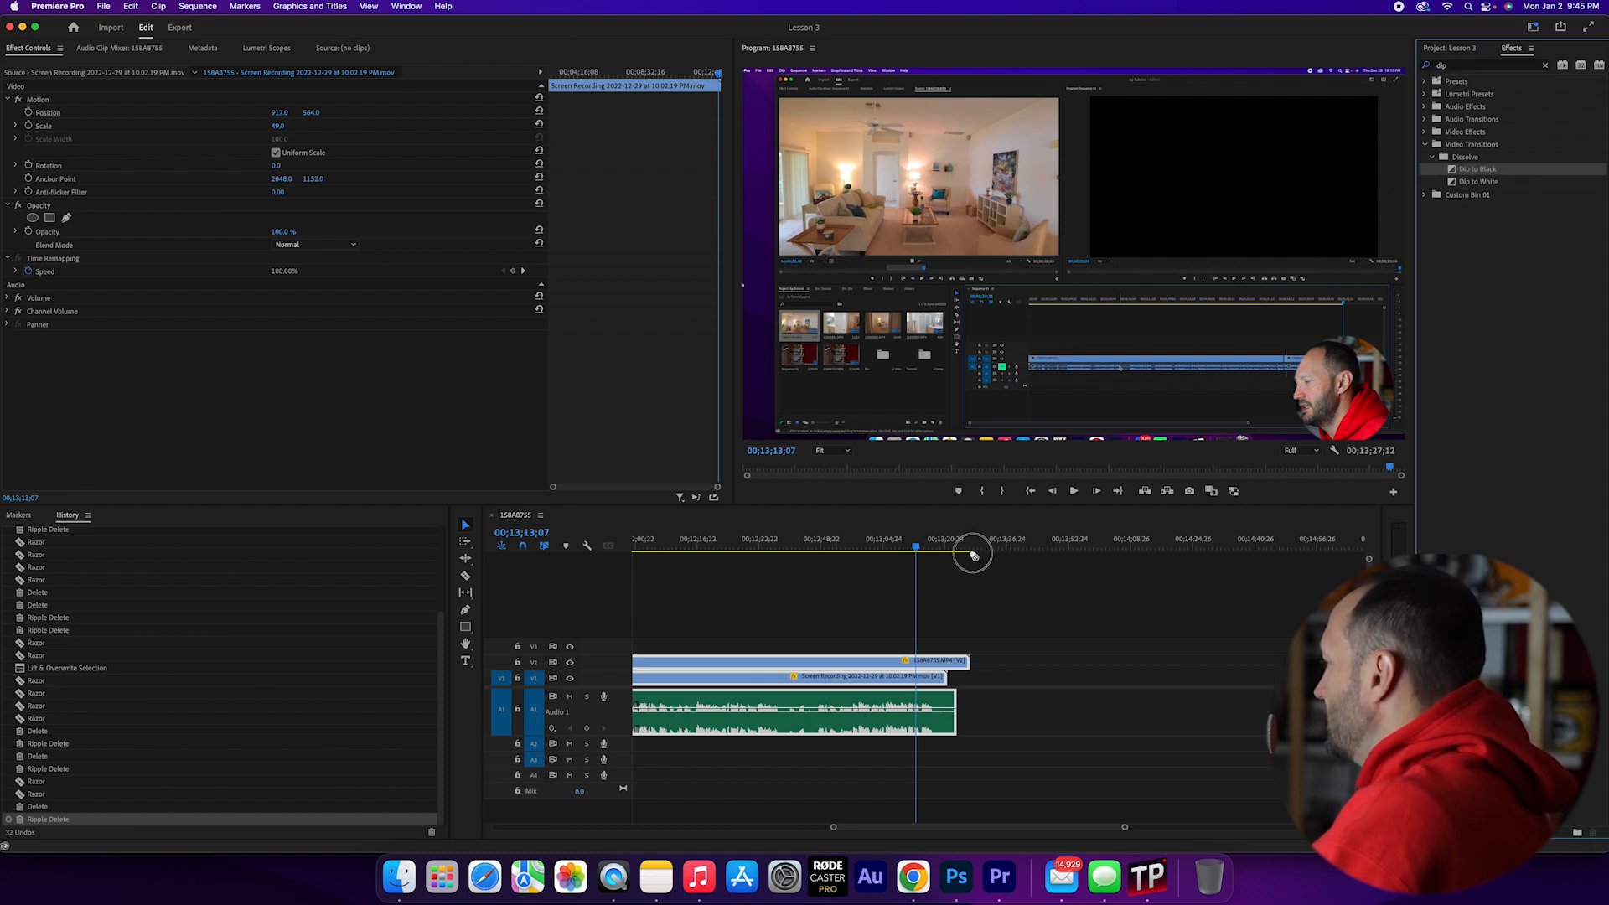
pyautogui.click(983, 671)
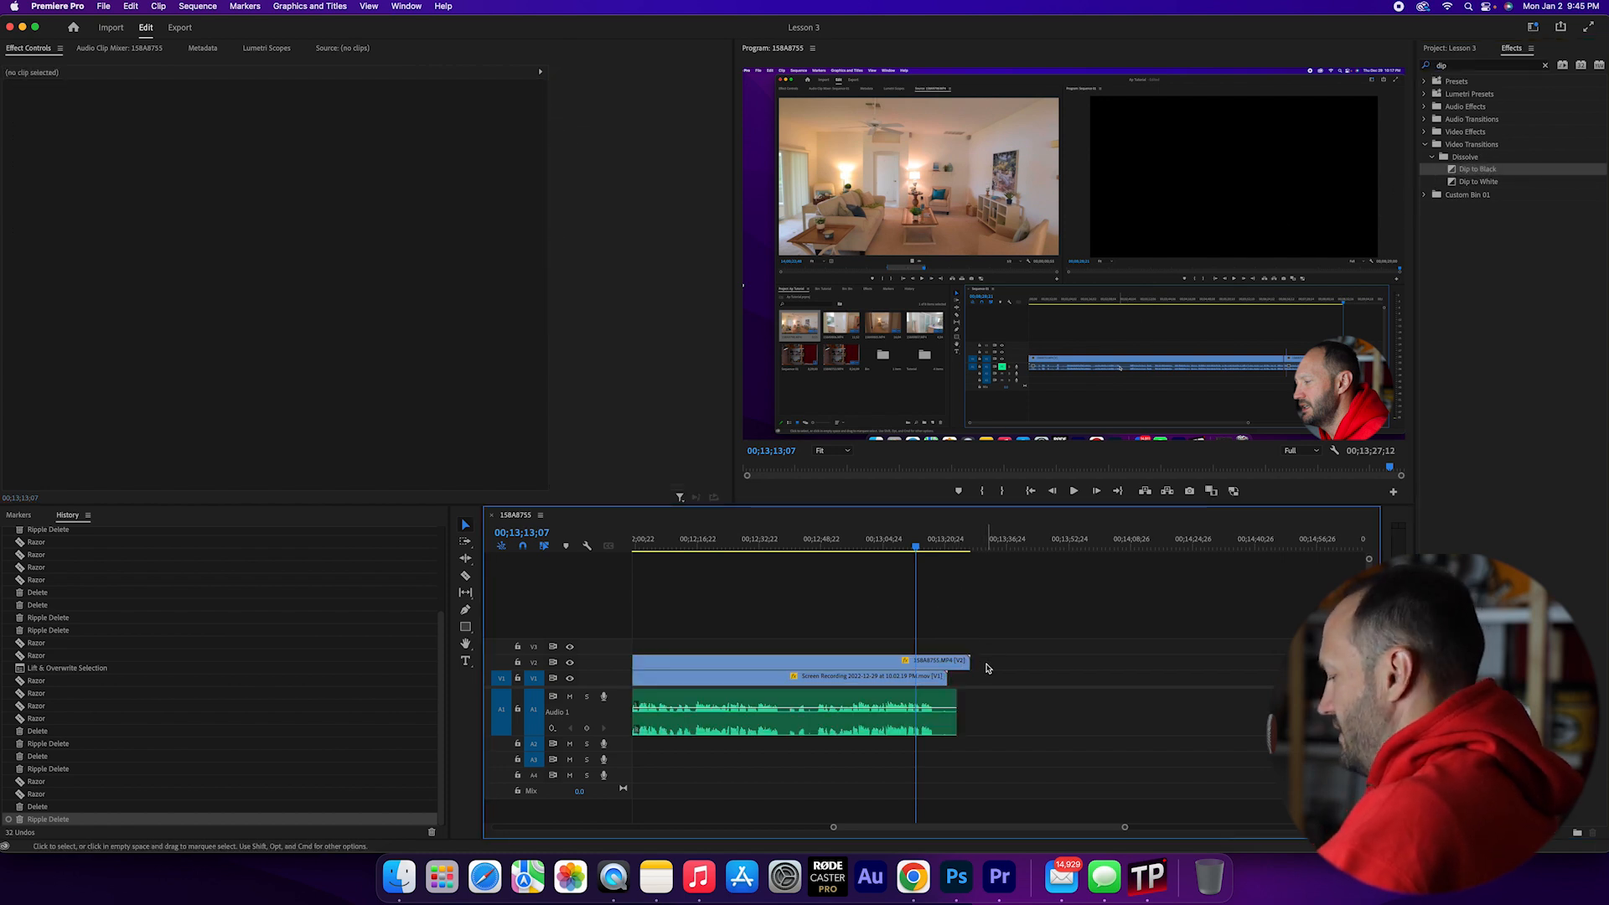
pyautogui.click(962, 664)
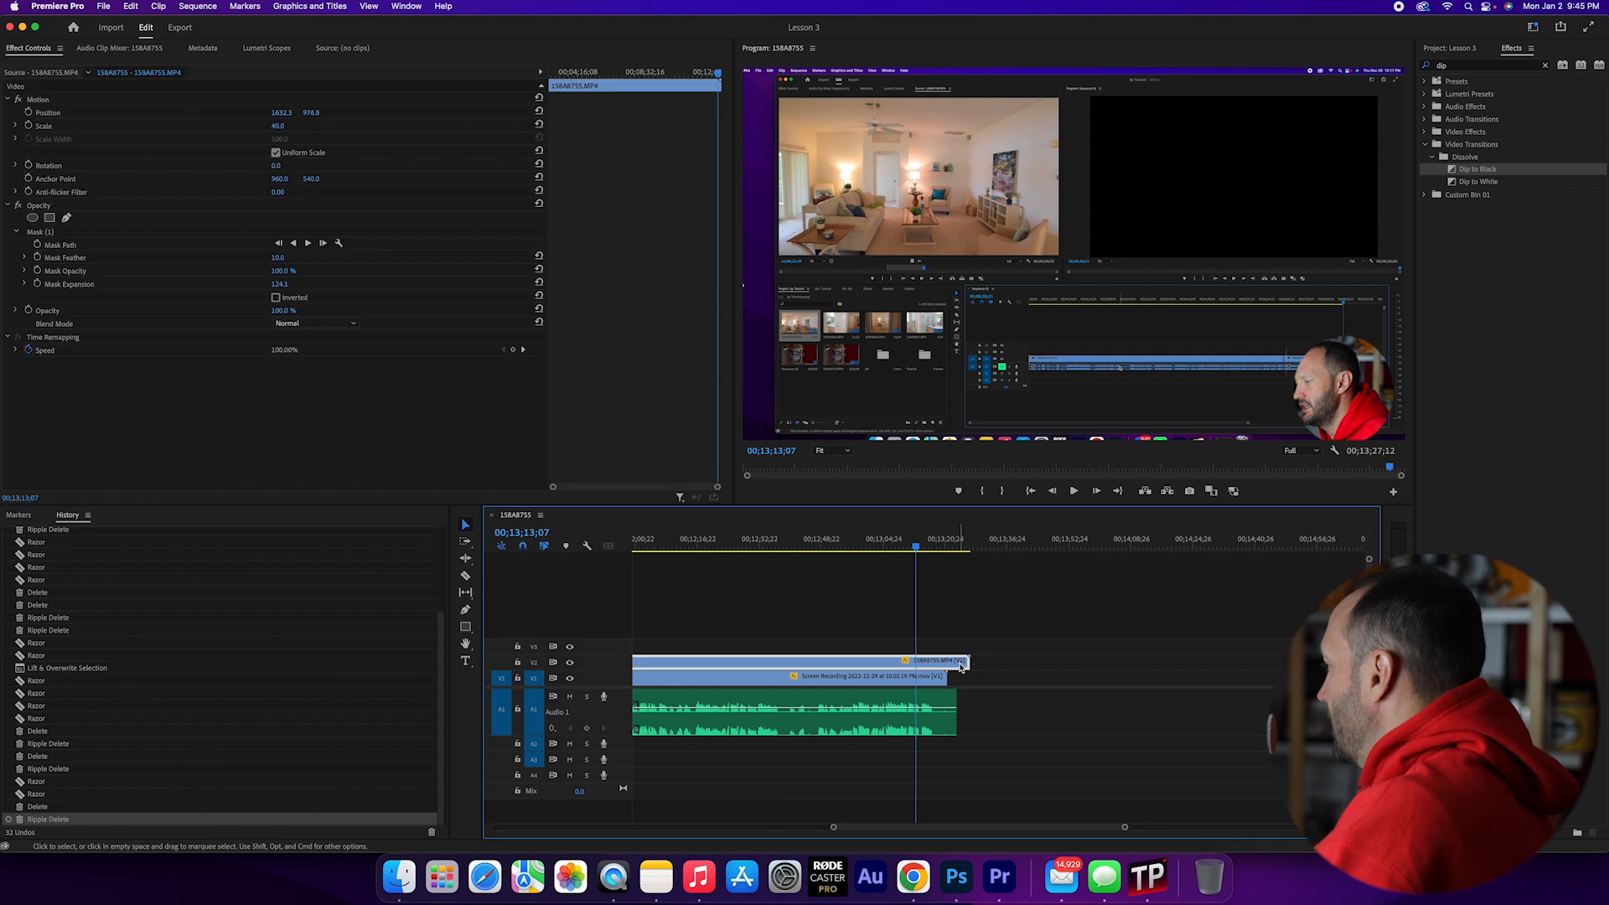
pyautogui.click(1463, 170)
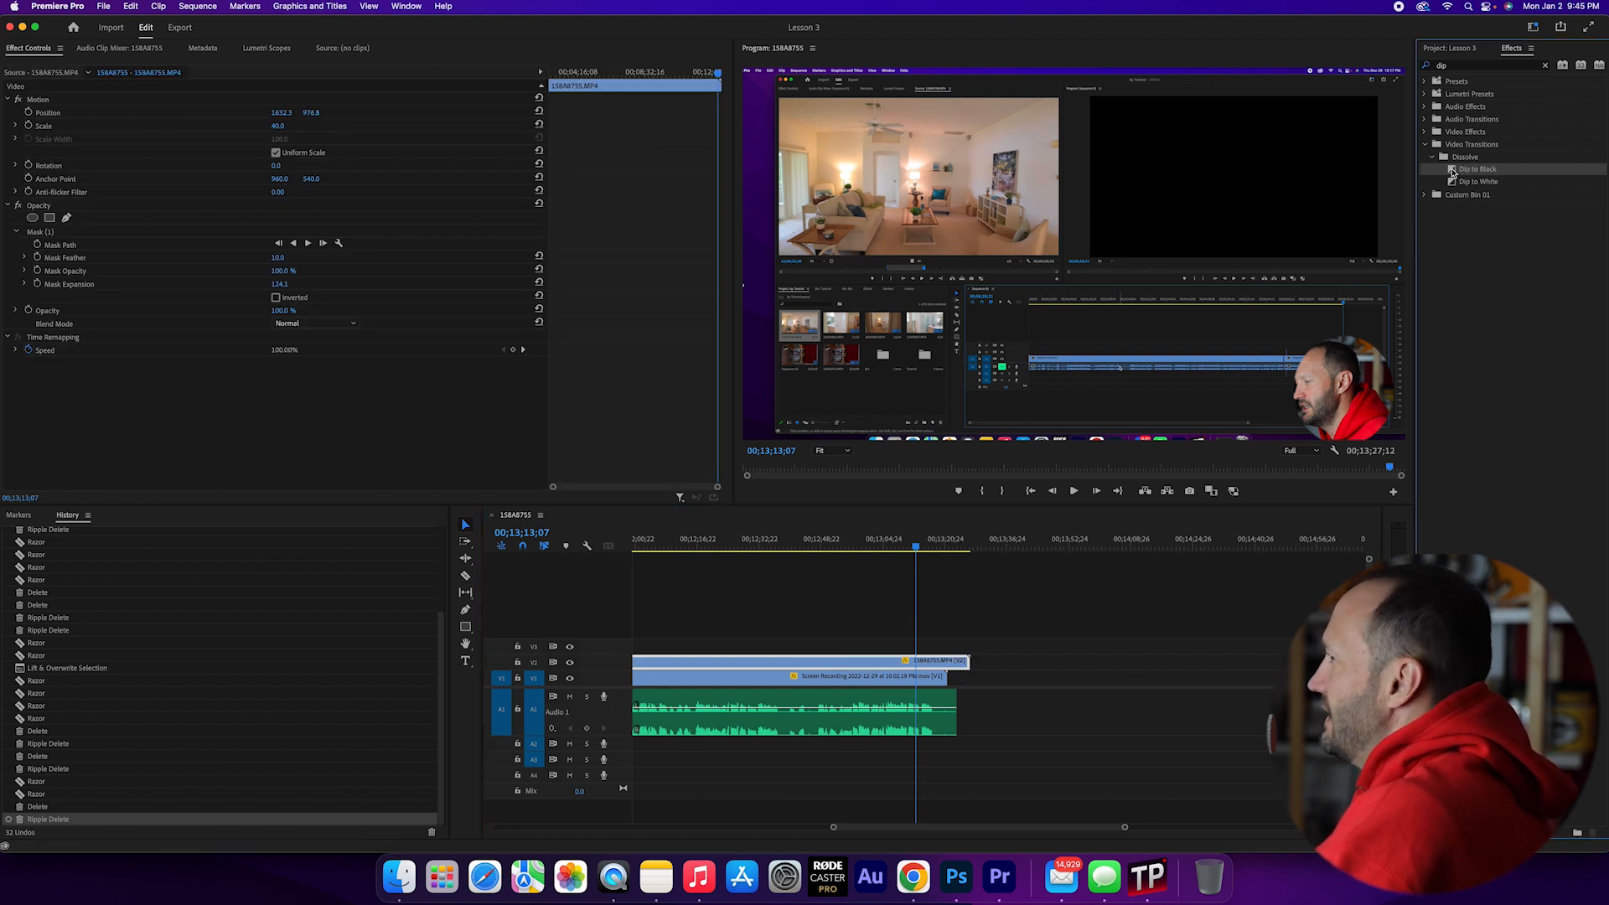
pyautogui.moveTo(1454, 173); pyautogui.dragTo(962, 662)
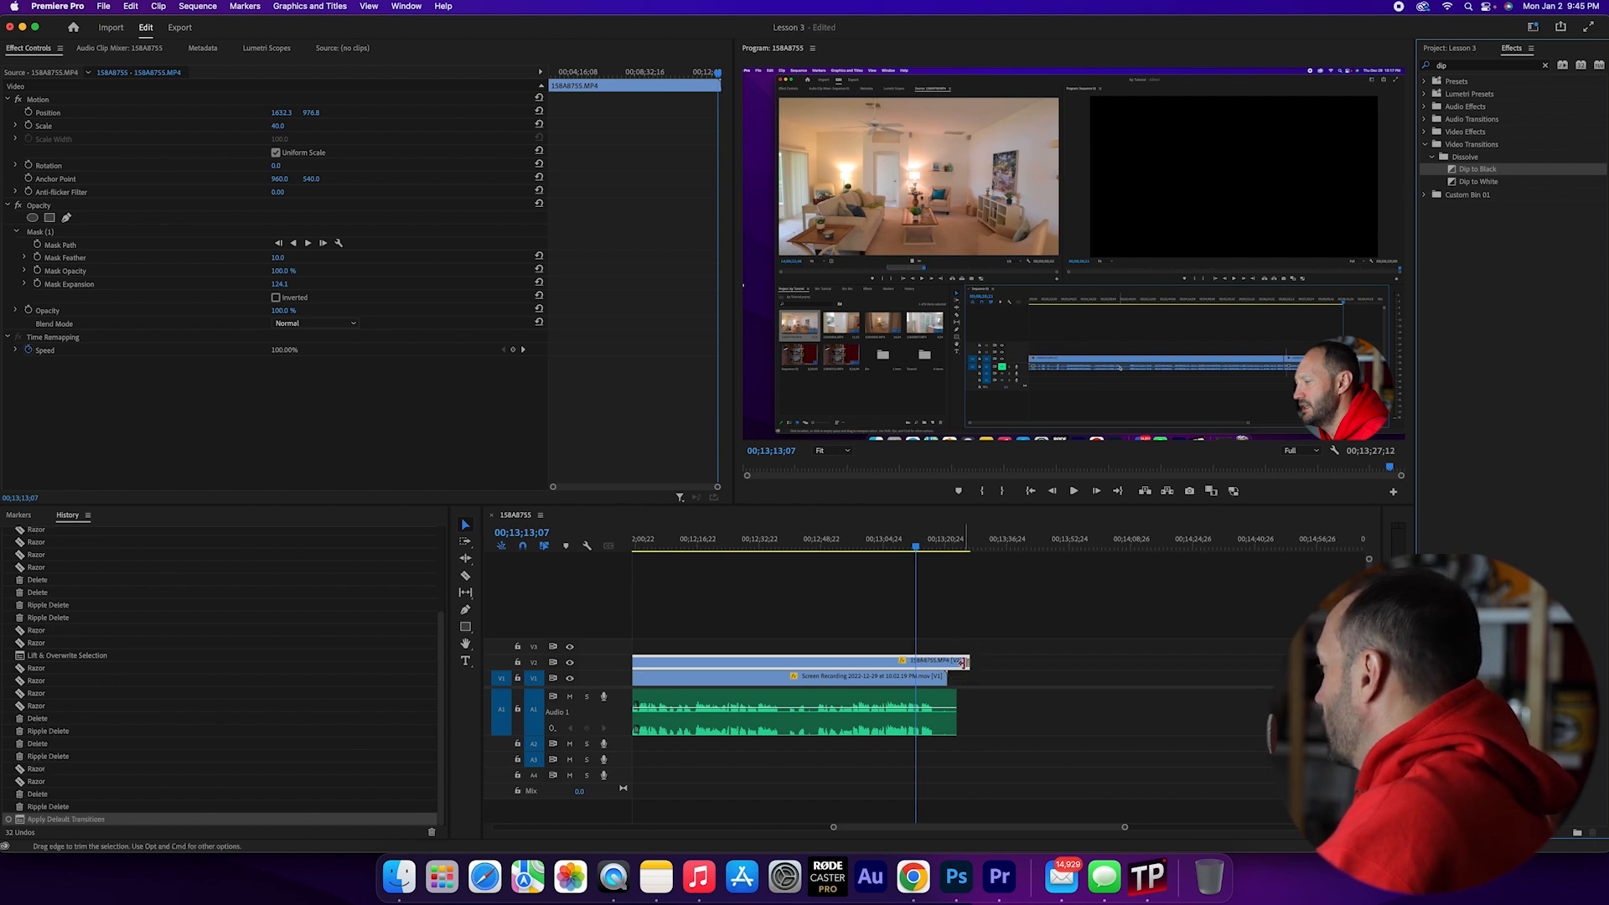
# - Lengthen the Dip to Black transition at the end of the V2 clip by extending its start earlier
pyautogui.click(972, 544)
pyautogui.moveTo(1125, 828); pyautogui.dragTo(1015, 831)
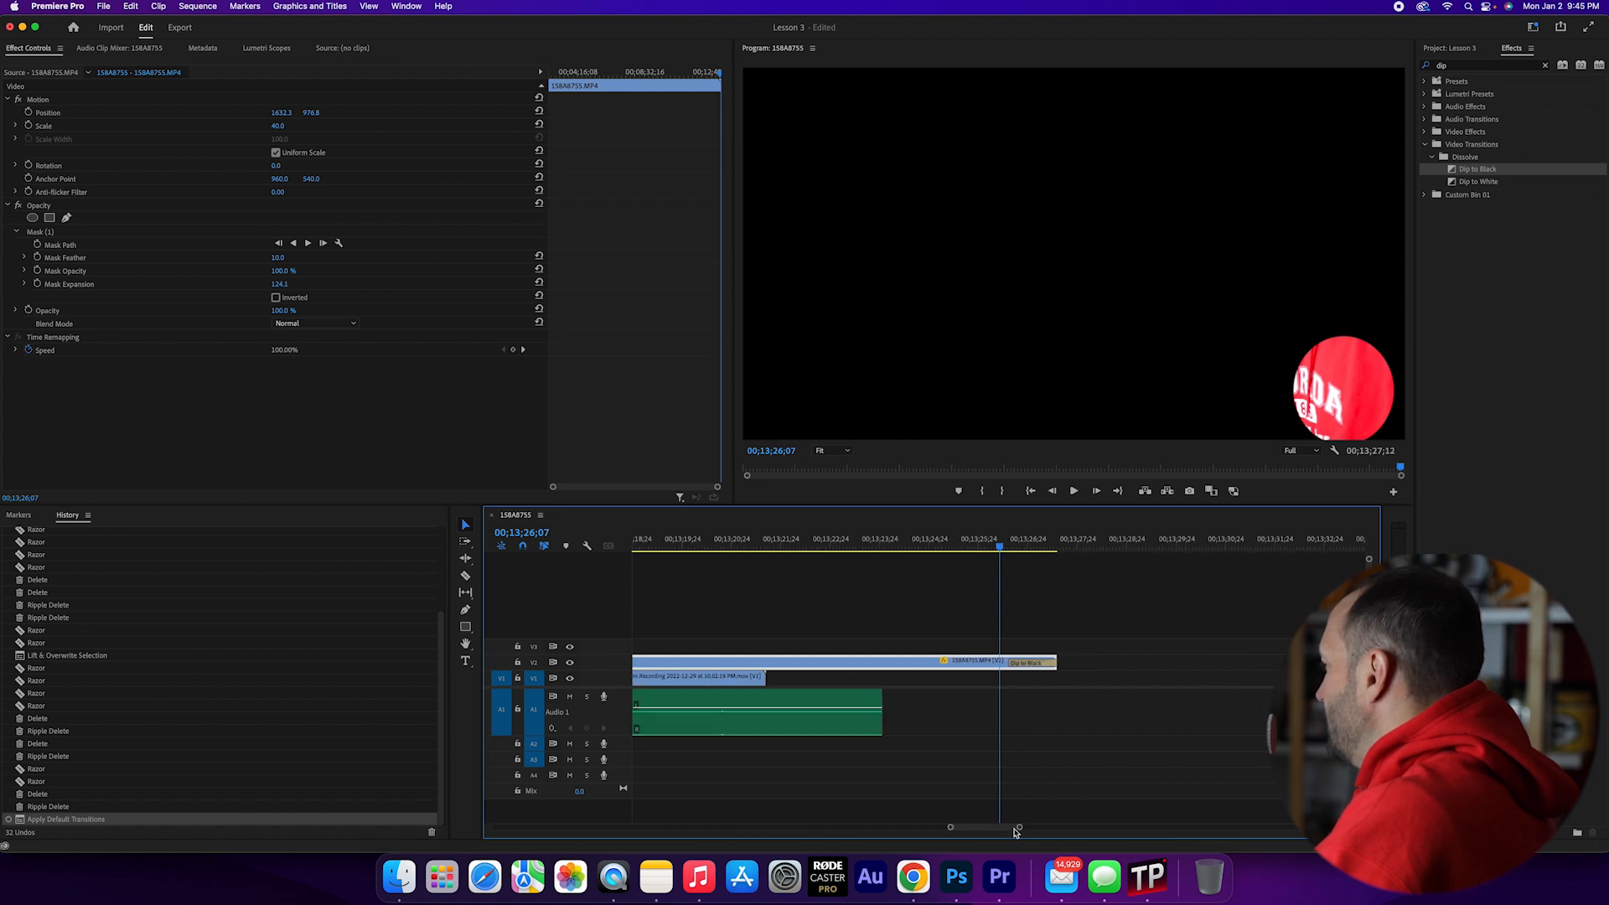
pyautogui.click(1022, 668)
pyautogui.moveTo(1009, 664); pyautogui.dragTo(924, 663)
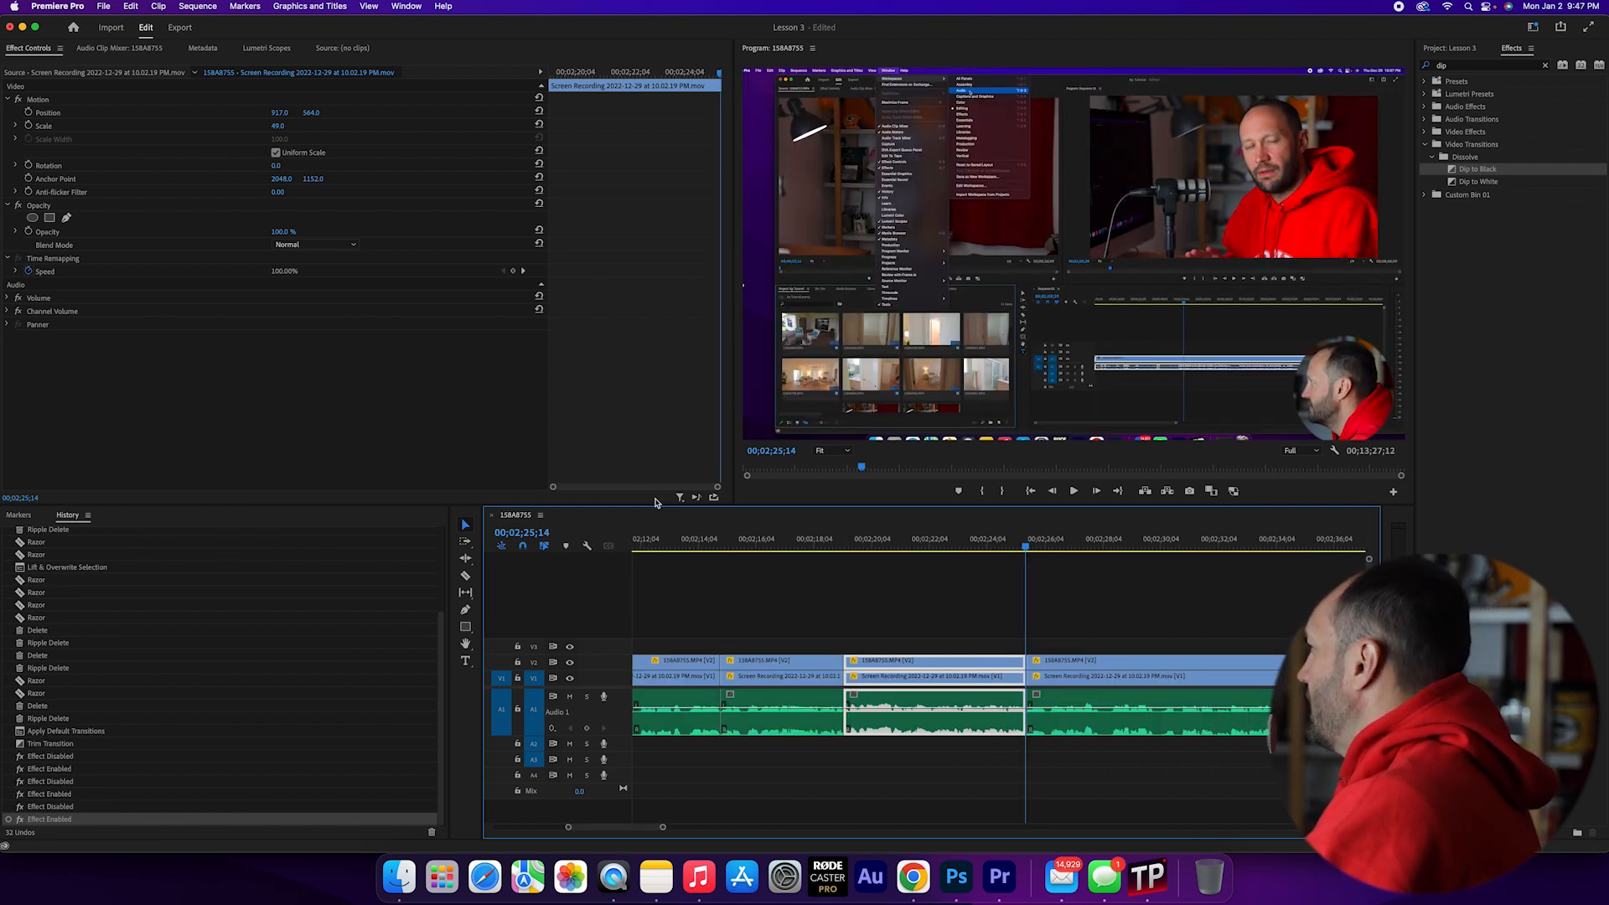
# - Position the playhead at 00;02;25;08, just before the cut, and dock the Project panel between Markers and History
pyautogui.click(1037, 546)
pyautogui.moveTo(1037, 548); pyautogui.dragTo(1020, 547)
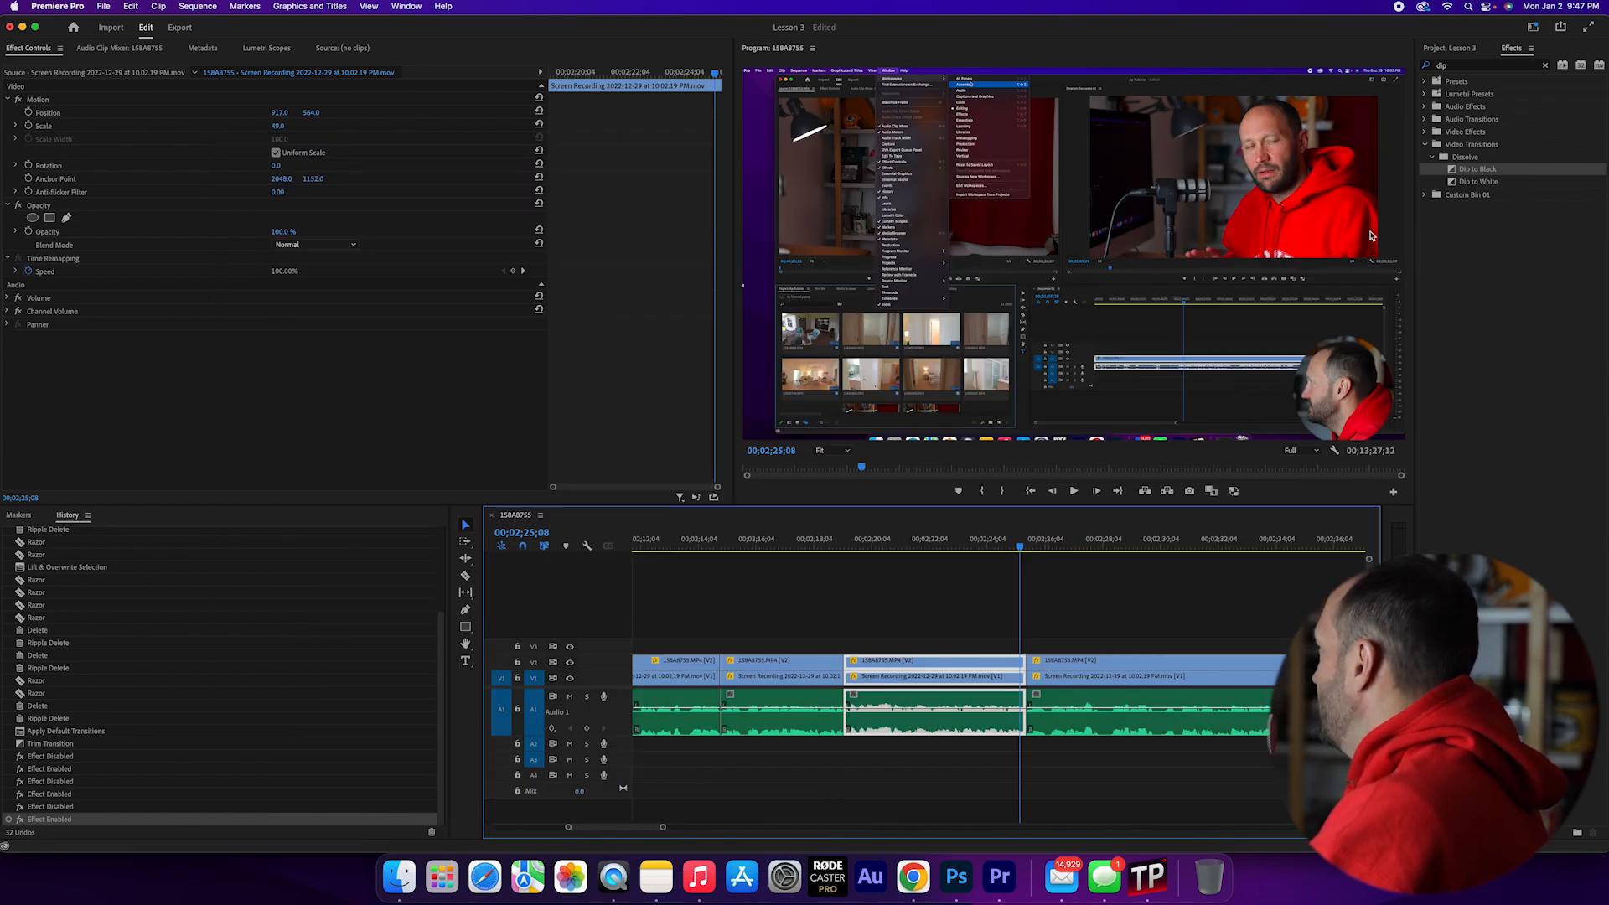
pyautogui.click(1458, 49)
pyautogui.moveTo(1458, 50); pyautogui.dragTo(118, 523)
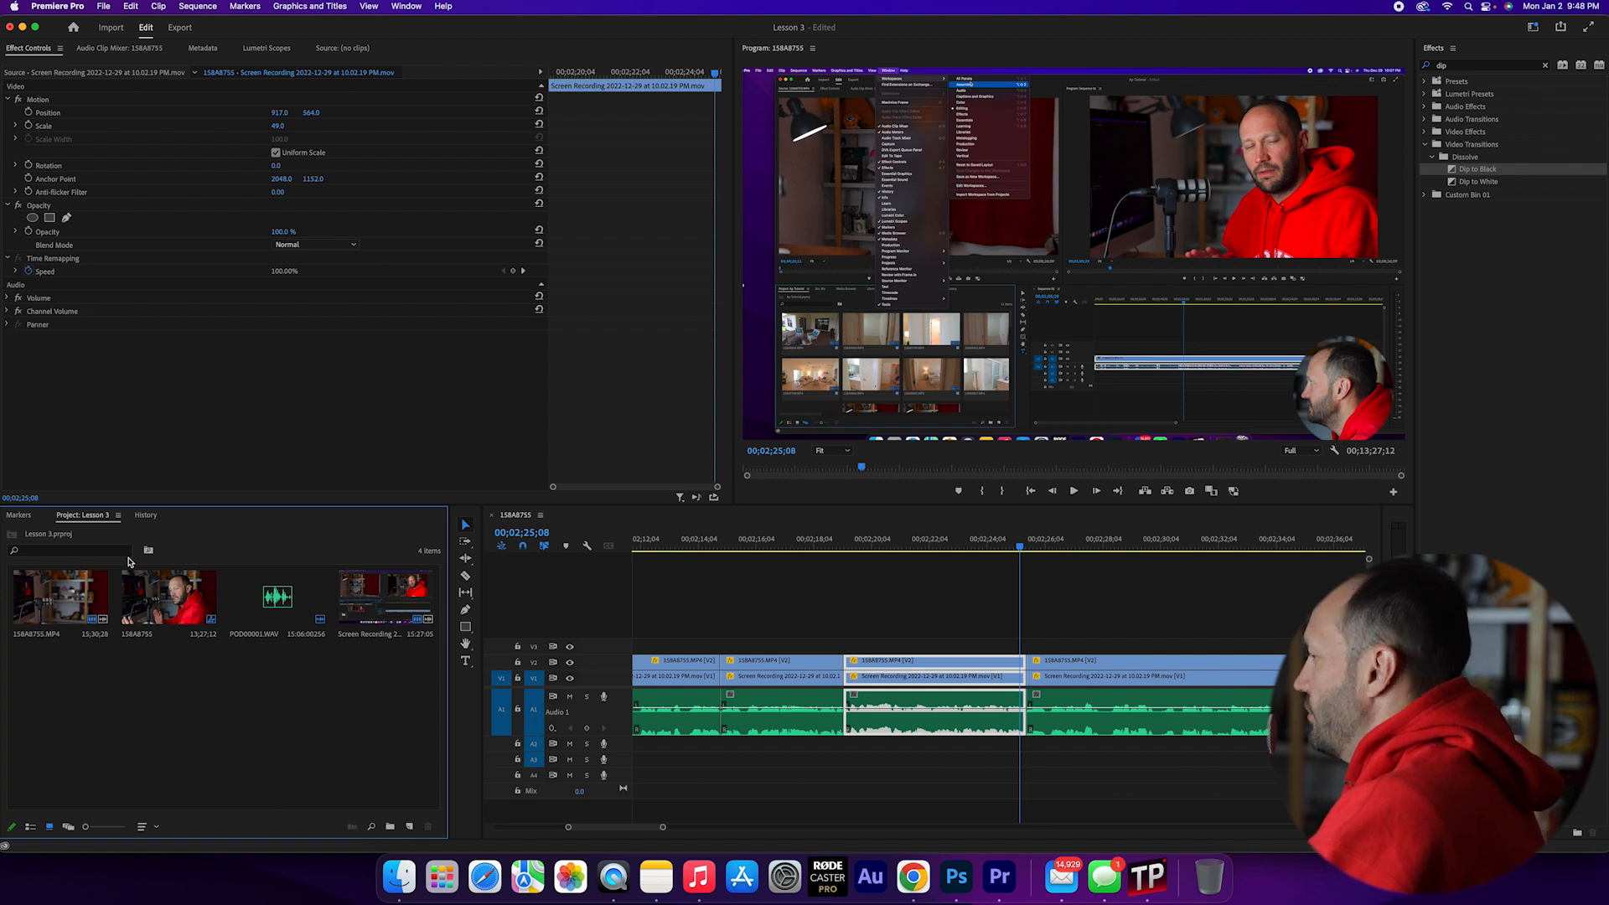
# - Create a 1920 × 1080, 29.97 fps Drop-Frame adjustment layer with square pixels and place it on V3 across the cut
pyautogui.click(411, 828)
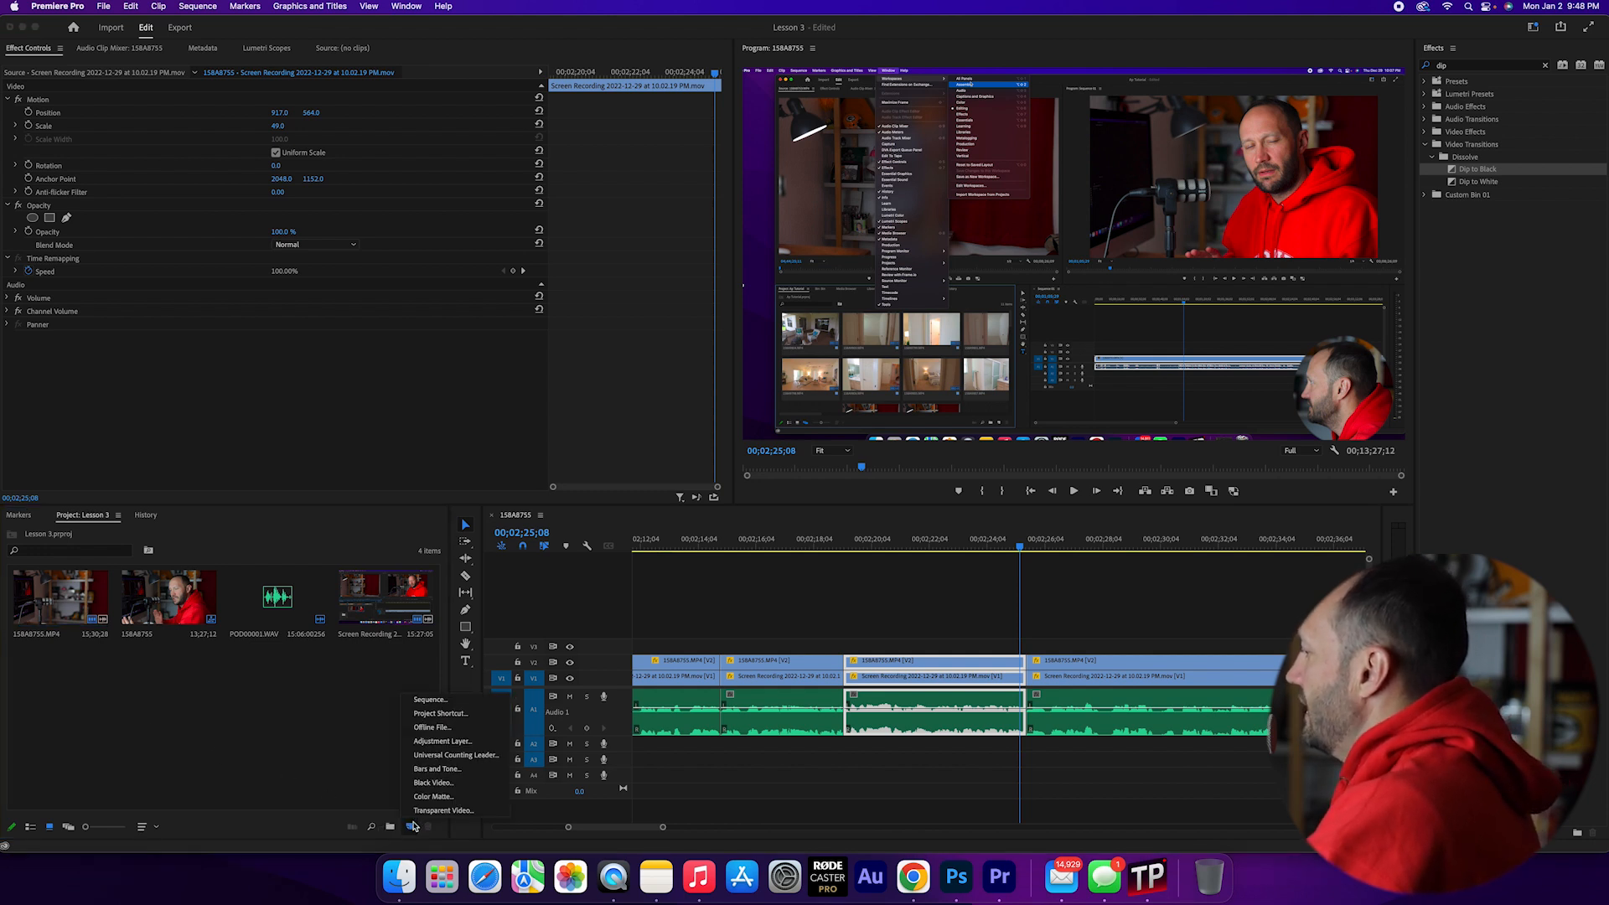
pyautogui.click(445, 742)
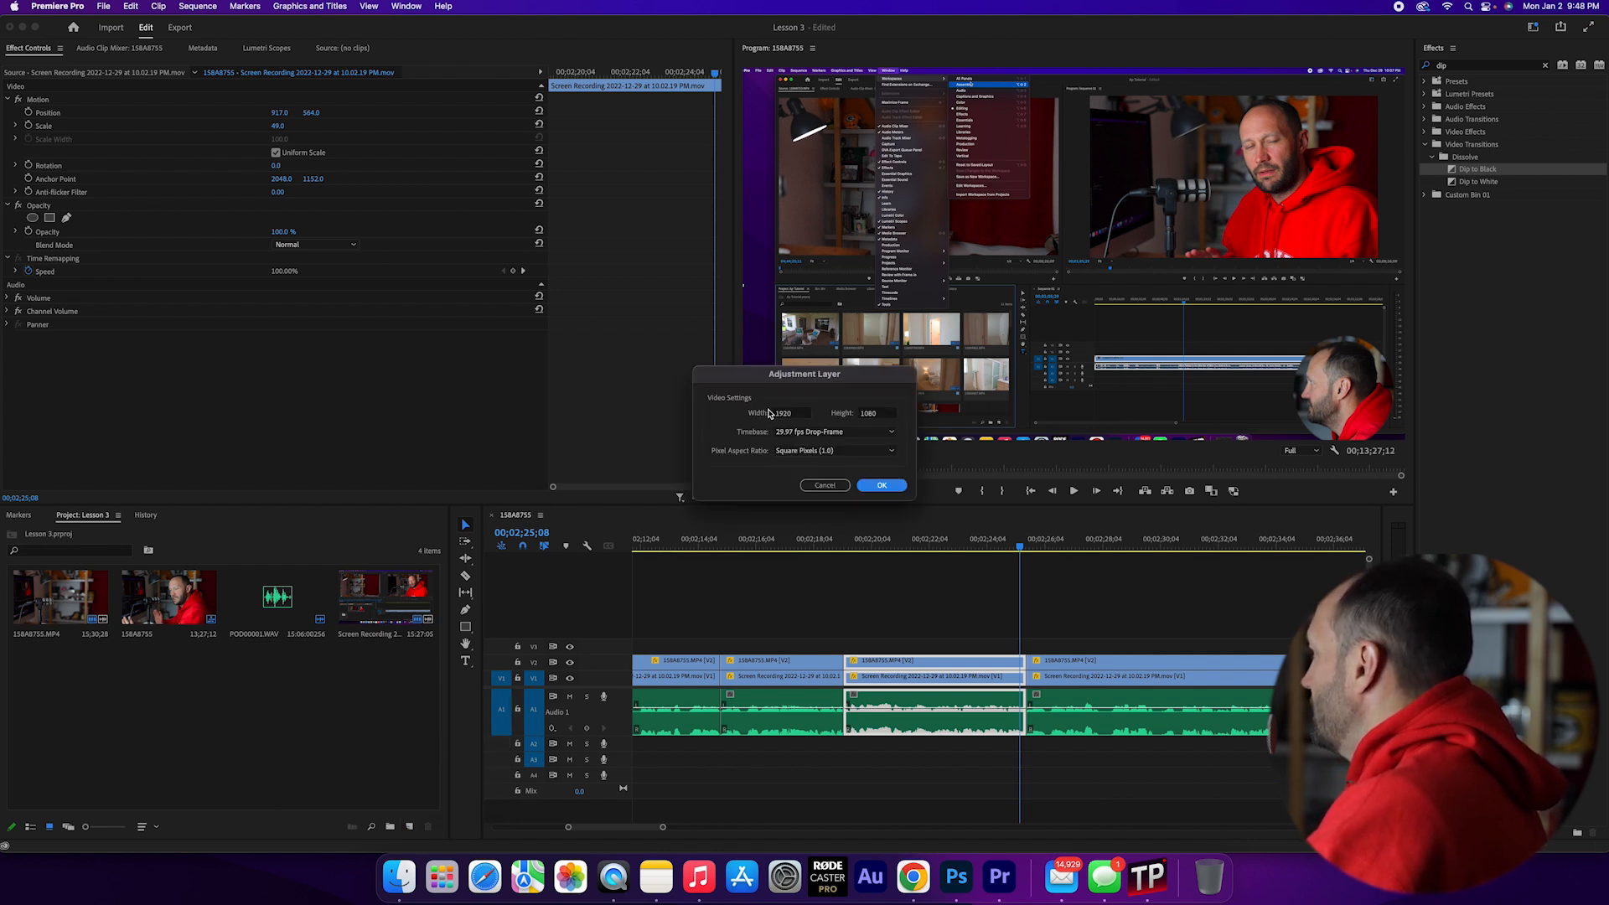
pyautogui.click(883, 486)
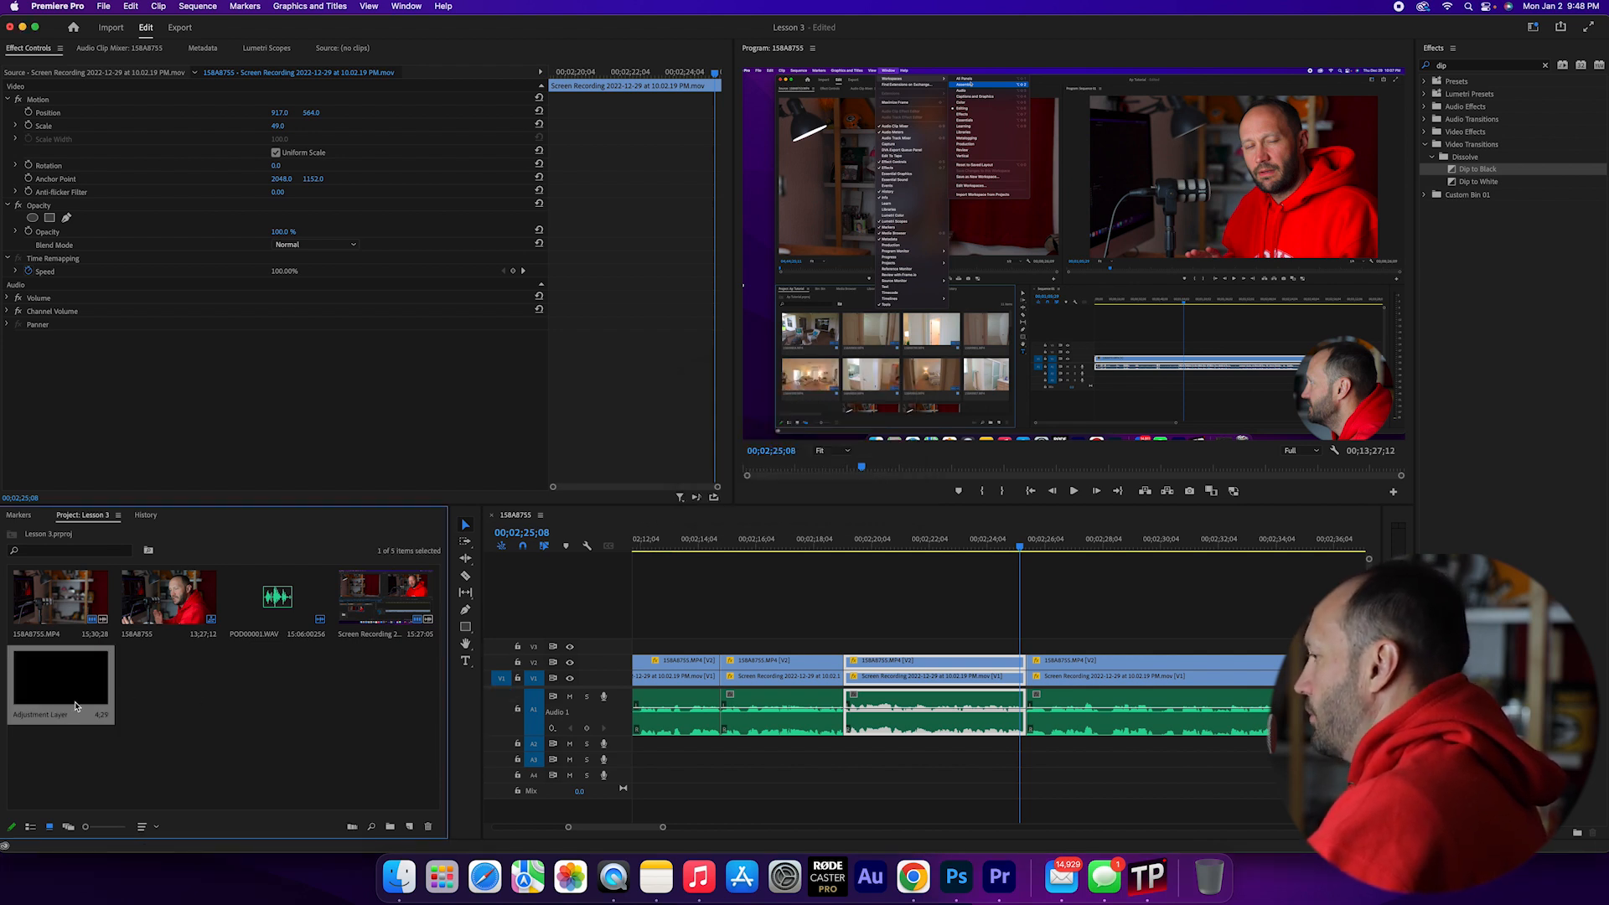
pyautogui.moveTo(64, 692); pyautogui.dragTo(968, 644)
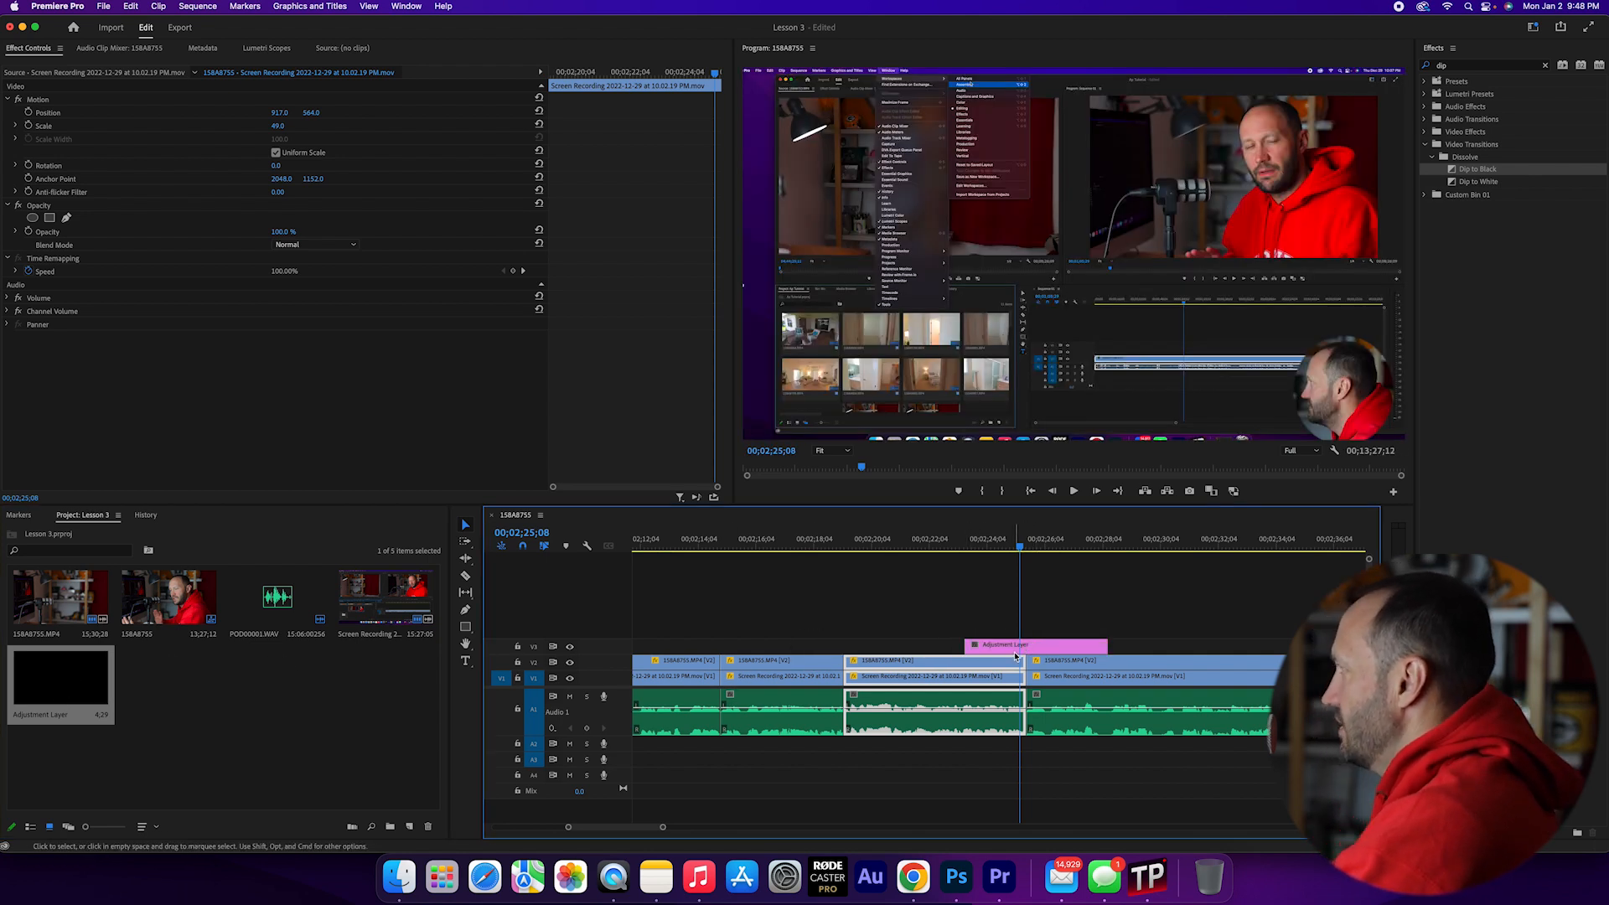
# - Move the playhead five frames past the cut to 00;02;25;20 and trim the adjustment layer's end to it
pyautogui.press('Down')
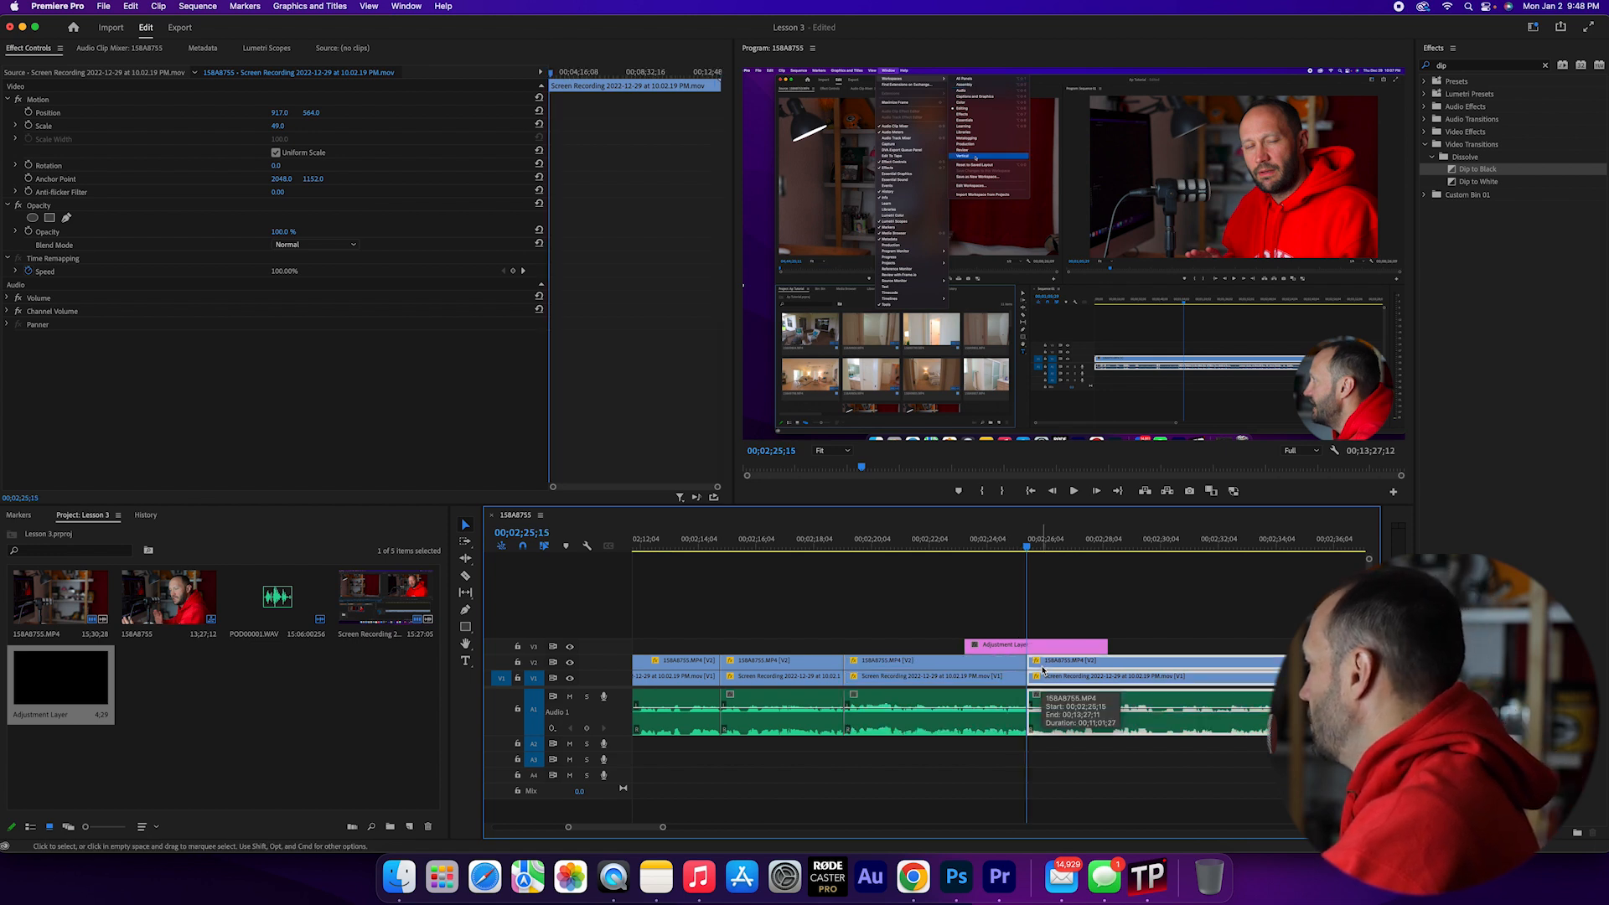
pyautogui.moveTo(1027, 547)
pyautogui.mouseDown()
pyautogui.moveTo(1053, 546)
pyautogui.moveTo(1010, 549)
pyautogui.mouseUp()
pyautogui.press('Down')
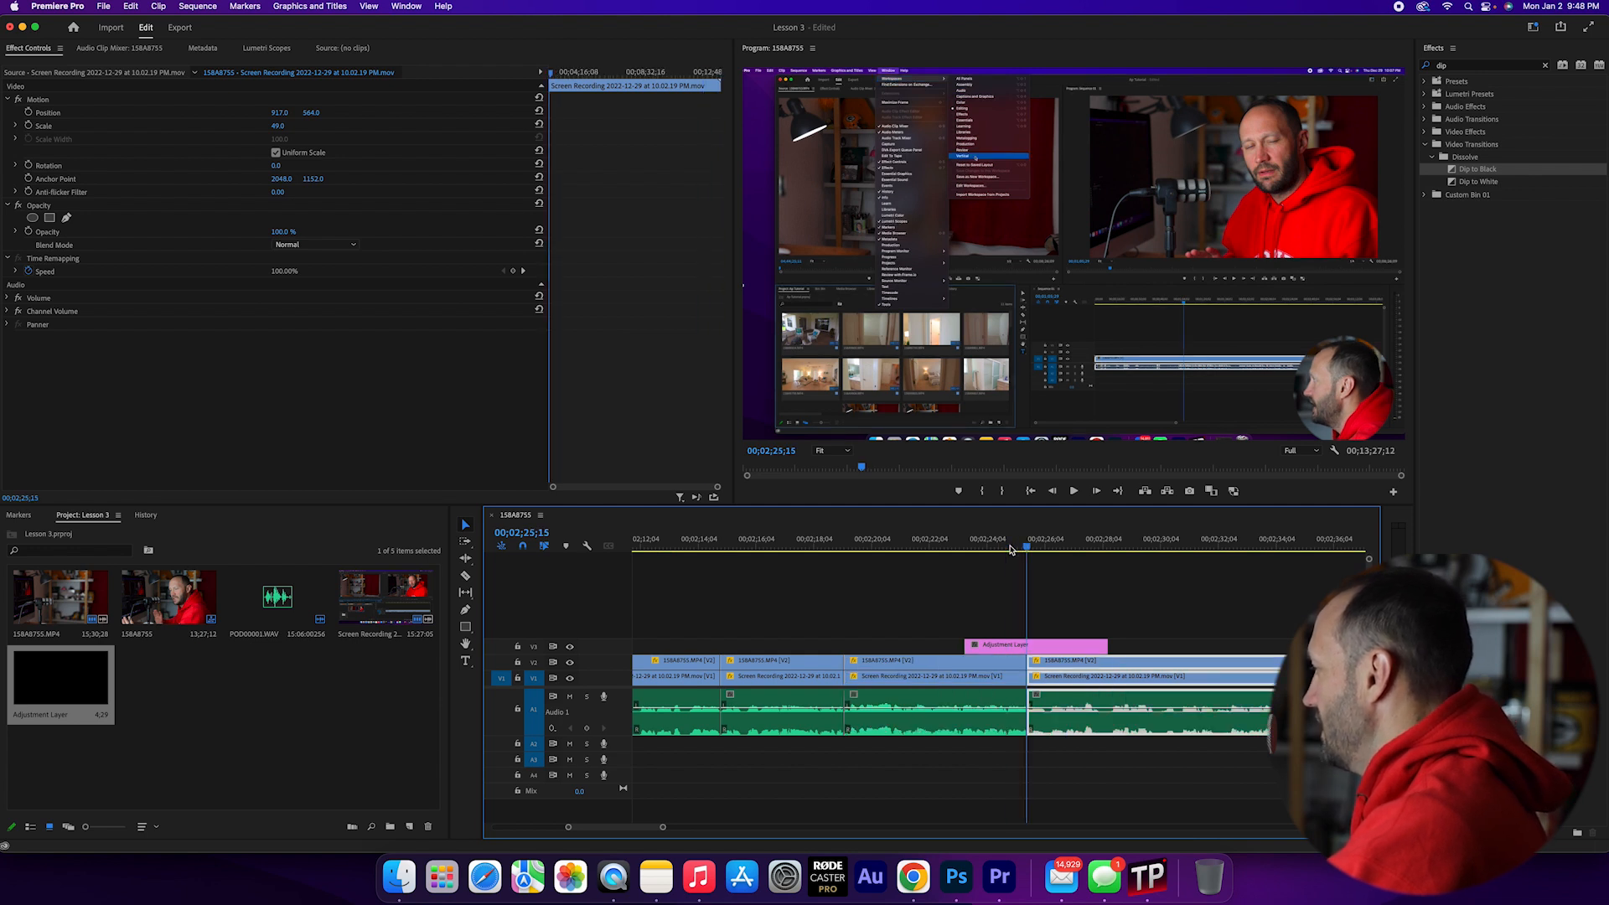
pyautogui.click(1053, 547)
pyautogui.press('Up')
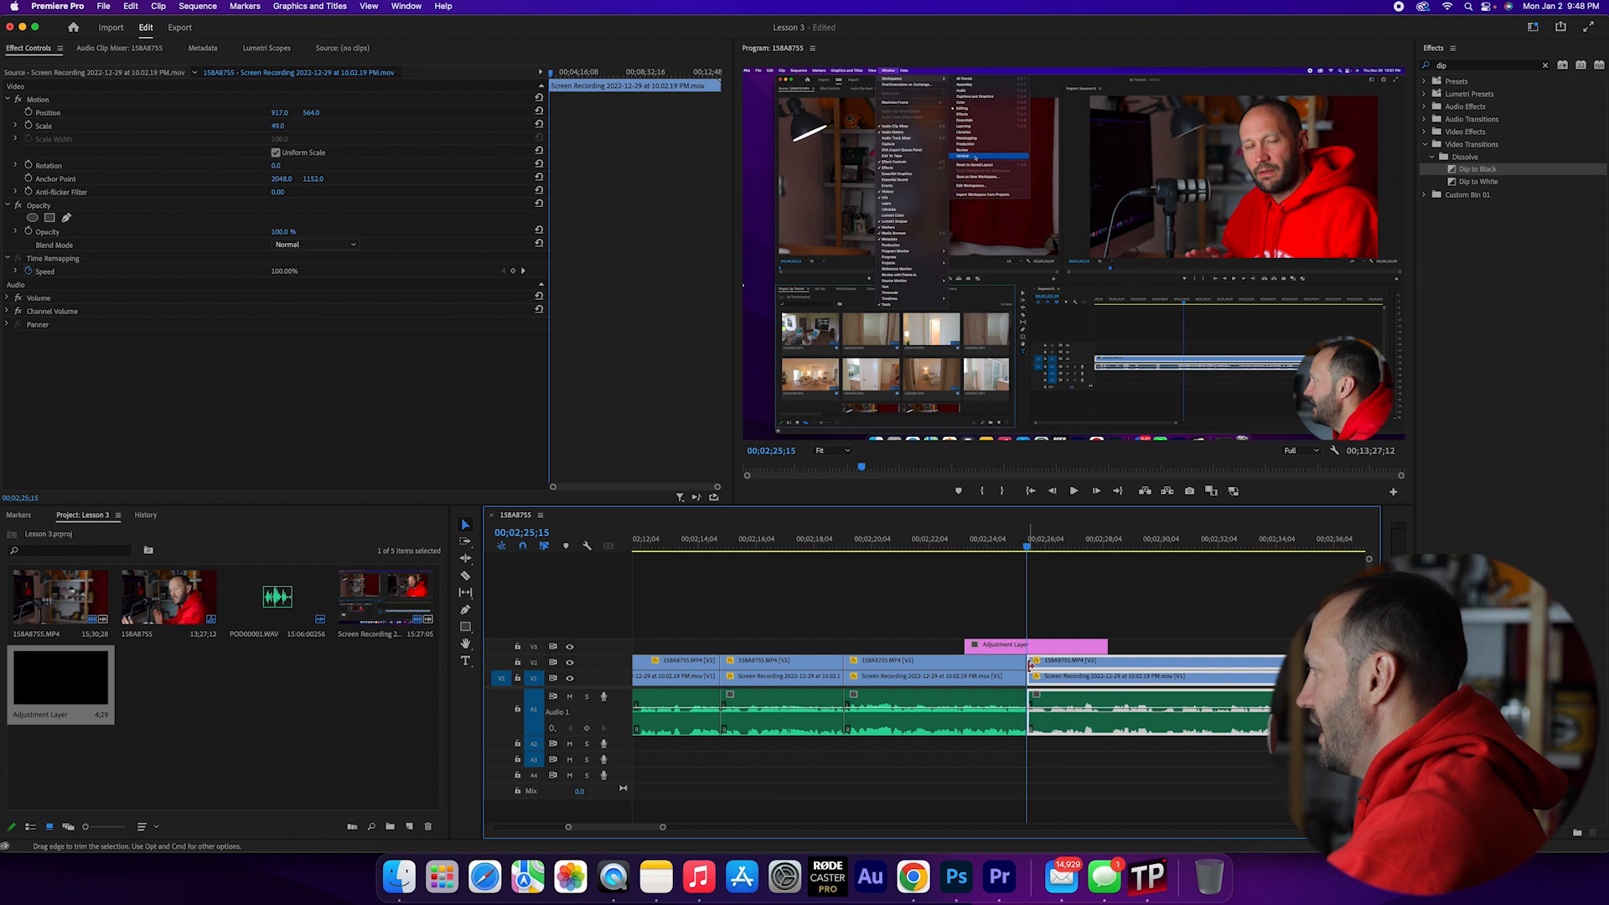
pyautogui.press('Right')
pyautogui.press('Right')
pyautogui.press('Right')
pyautogui.press('Right')
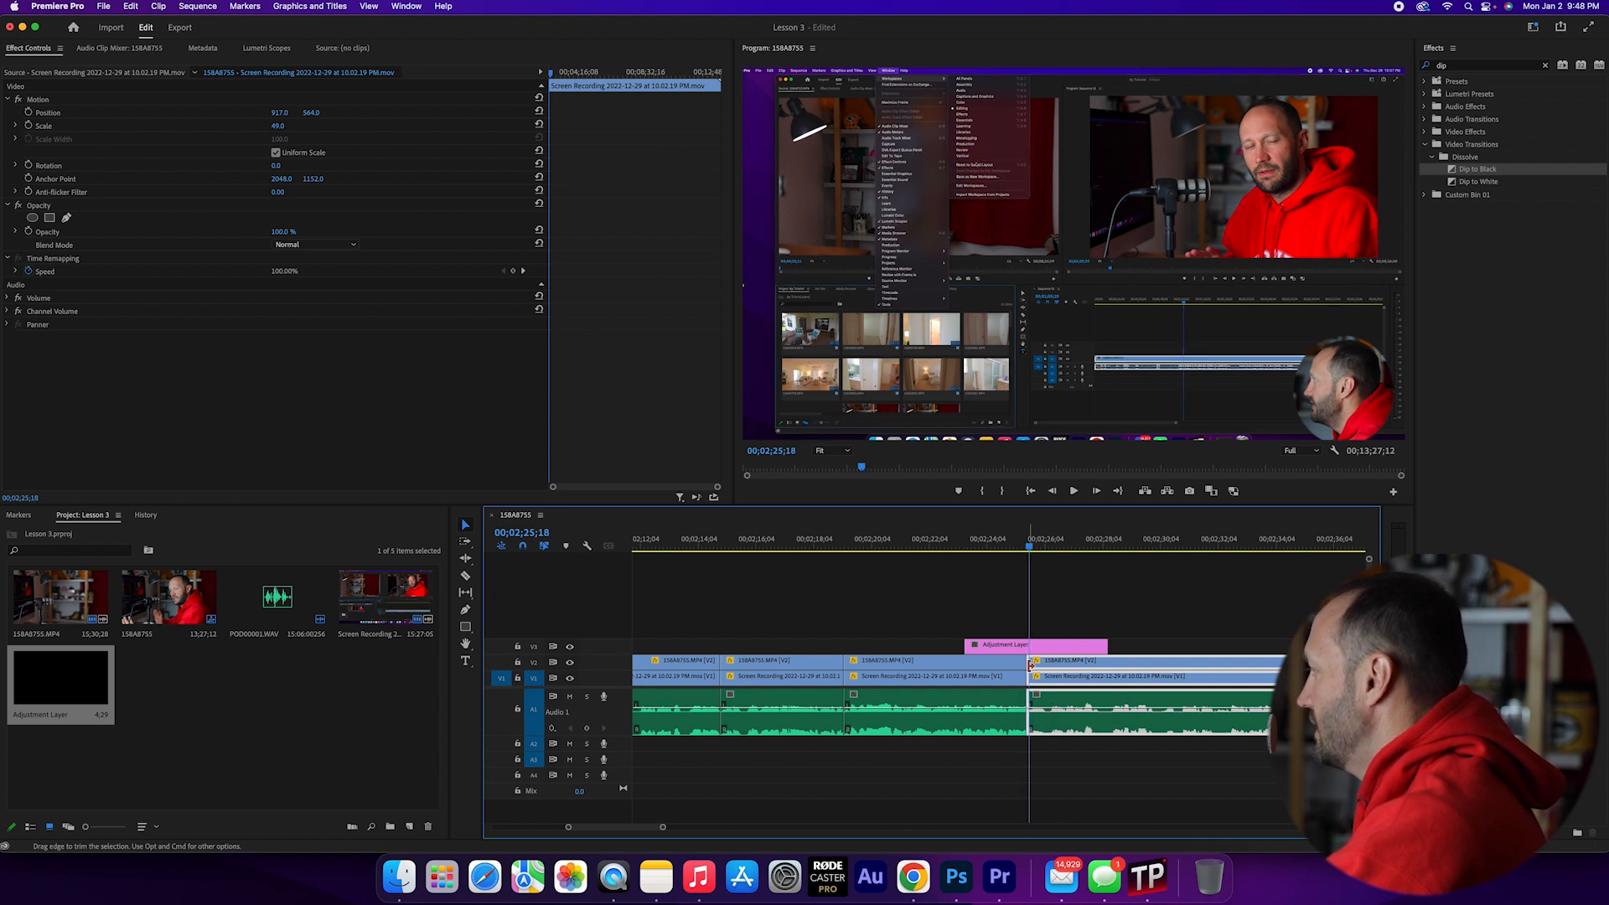
pyautogui.press('Right')
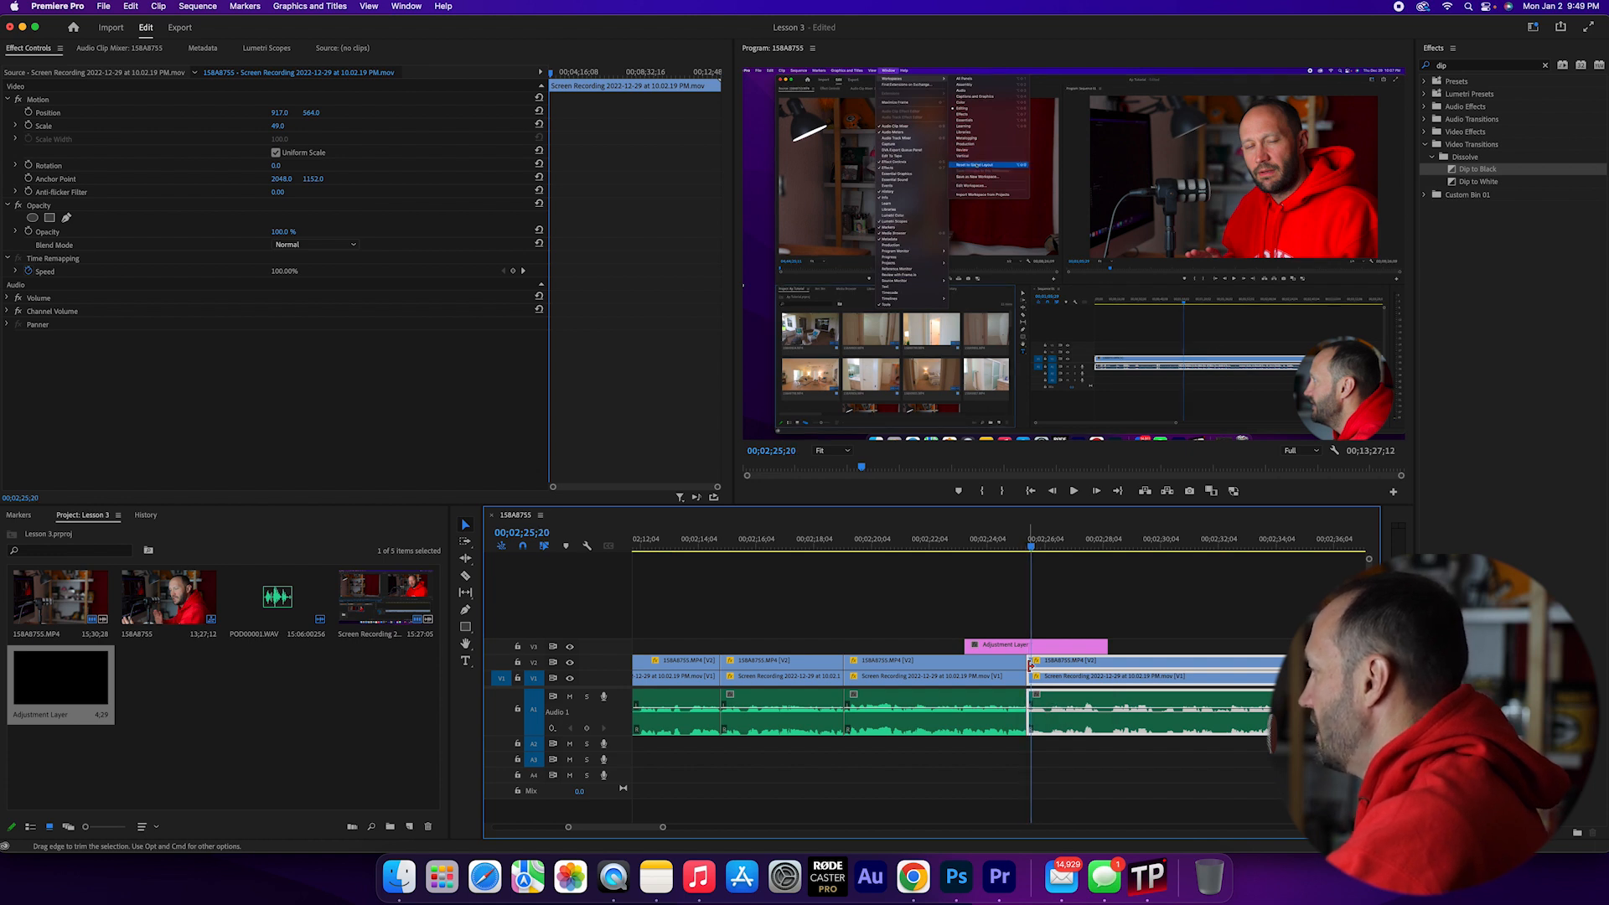
pyautogui.click(1078, 648)
pyautogui.moveTo(1105, 646); pyautogui.dragTo(1030, 661)
# - Move the playhead five frames before the cut to 00;02;25;10 and trim the adjustment layer's start to it
pyautogui.hotkey('shift', 'Left')
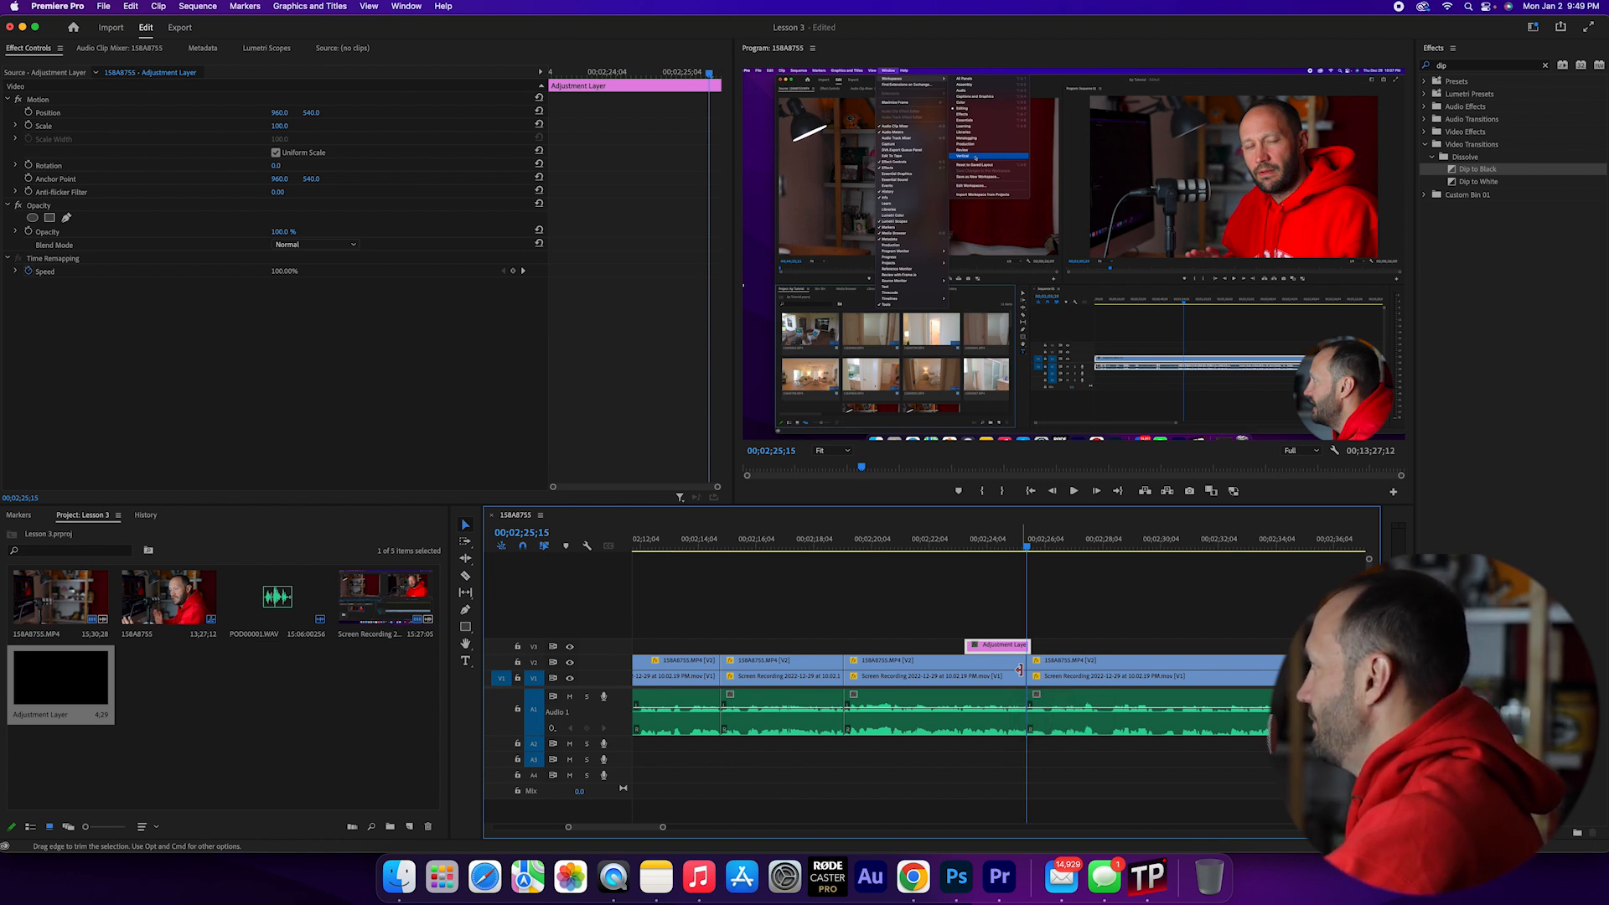
pyautogui.press('Left')
pyautogui.press('Left')
pyautogui.press('Left')
pyautogui.press('Left')
pyautogui.press('Left')
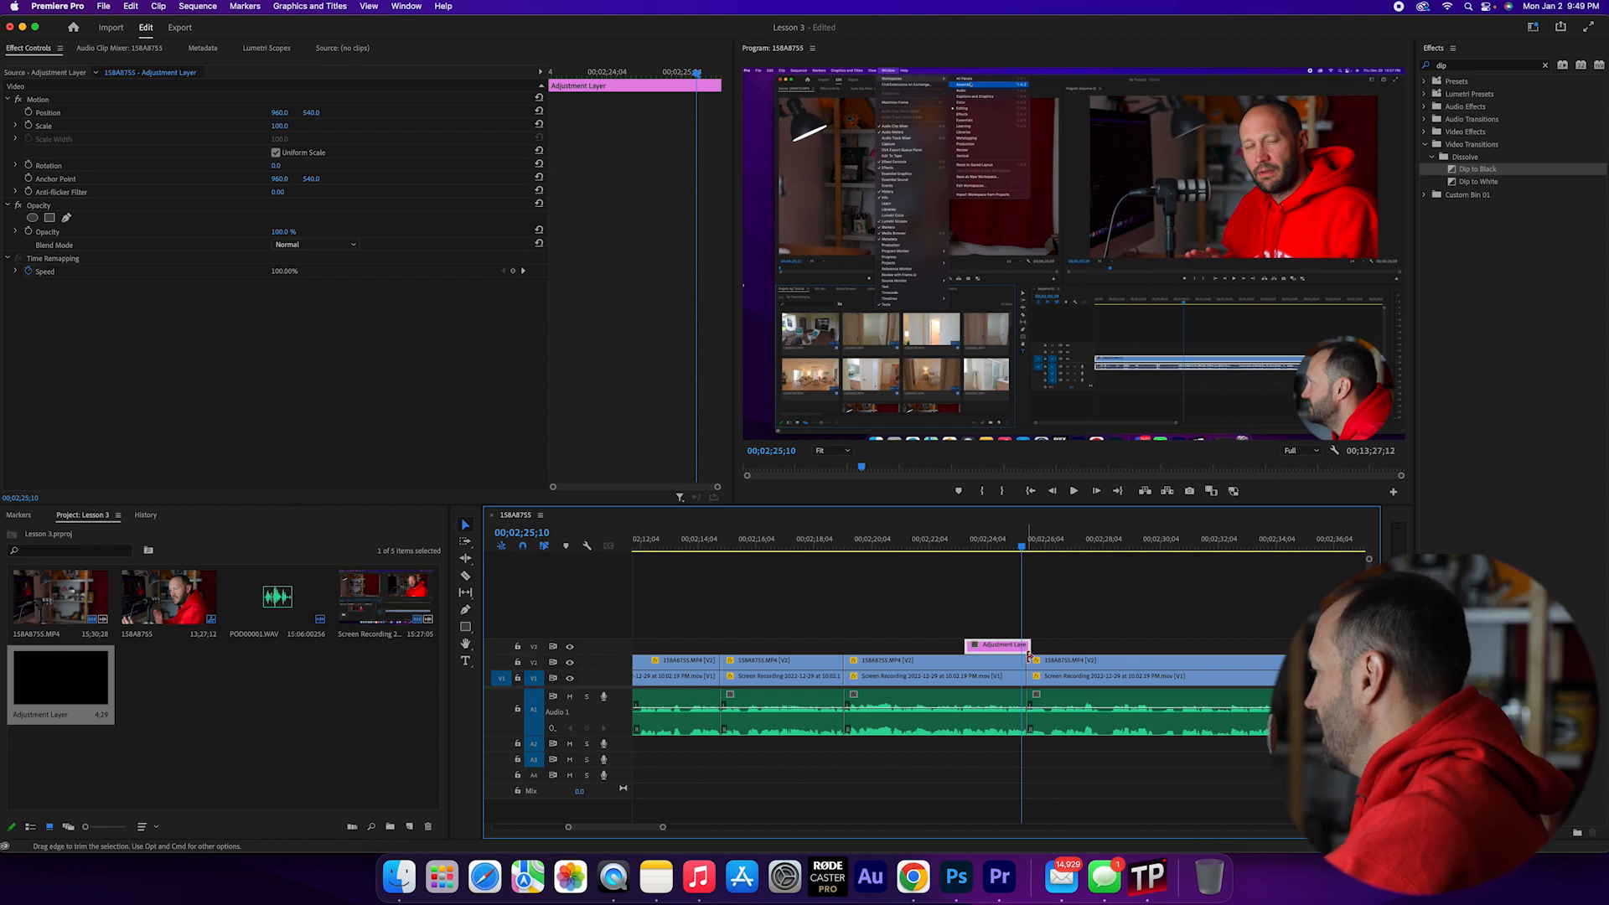
pyautogui.moveTo(1029, 657)
pyautogui.mouseDown()
pyautogui.moveTo(989, 646)
pyautogui.moveTo(1022, 647)
pyautogui.mouseUp()
# - Return the playhead to the cut, search the effects for "blur" and apply Gaussian Blur to the adjustment layer on V3
pyautogui.click(1028, 547)
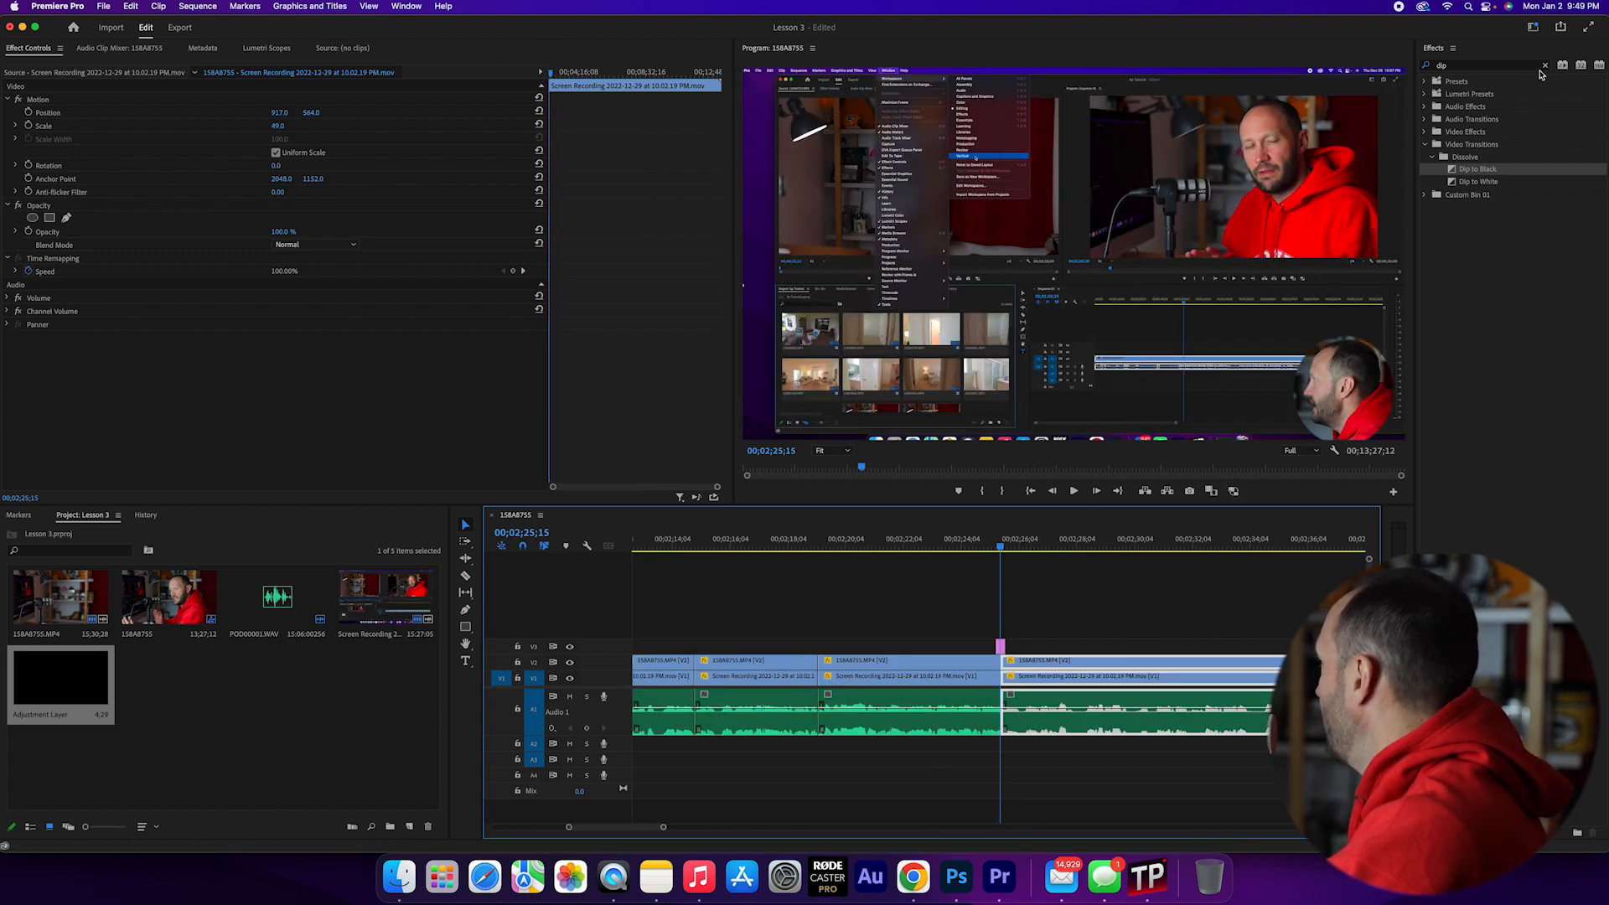
pyautogui.click(1460, 67)
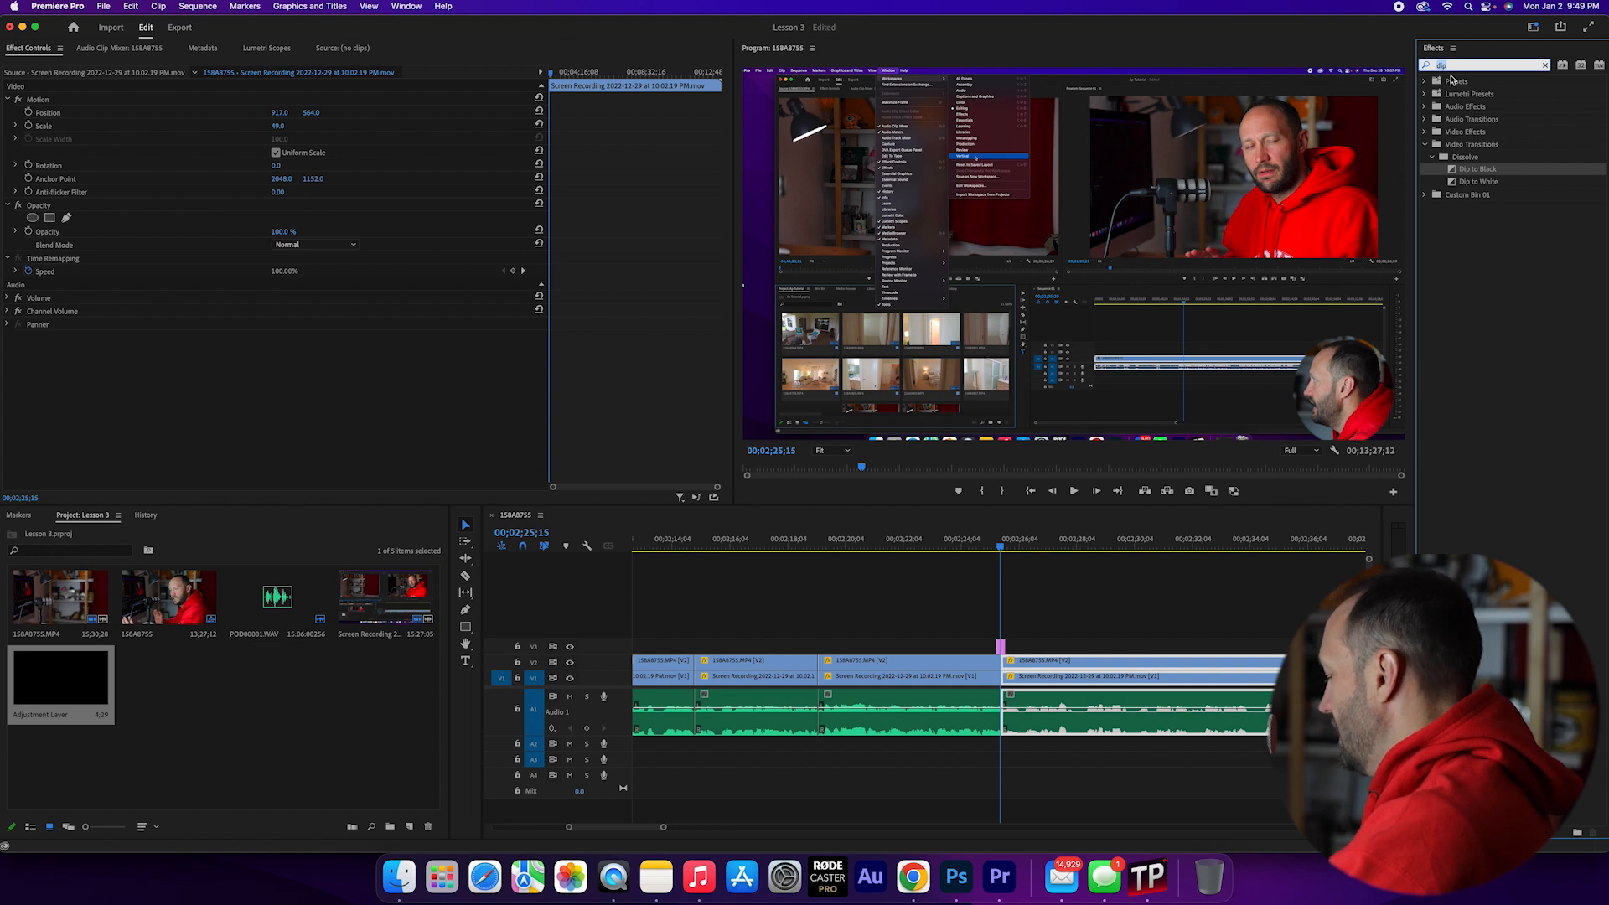
pyautogui.write('blur')
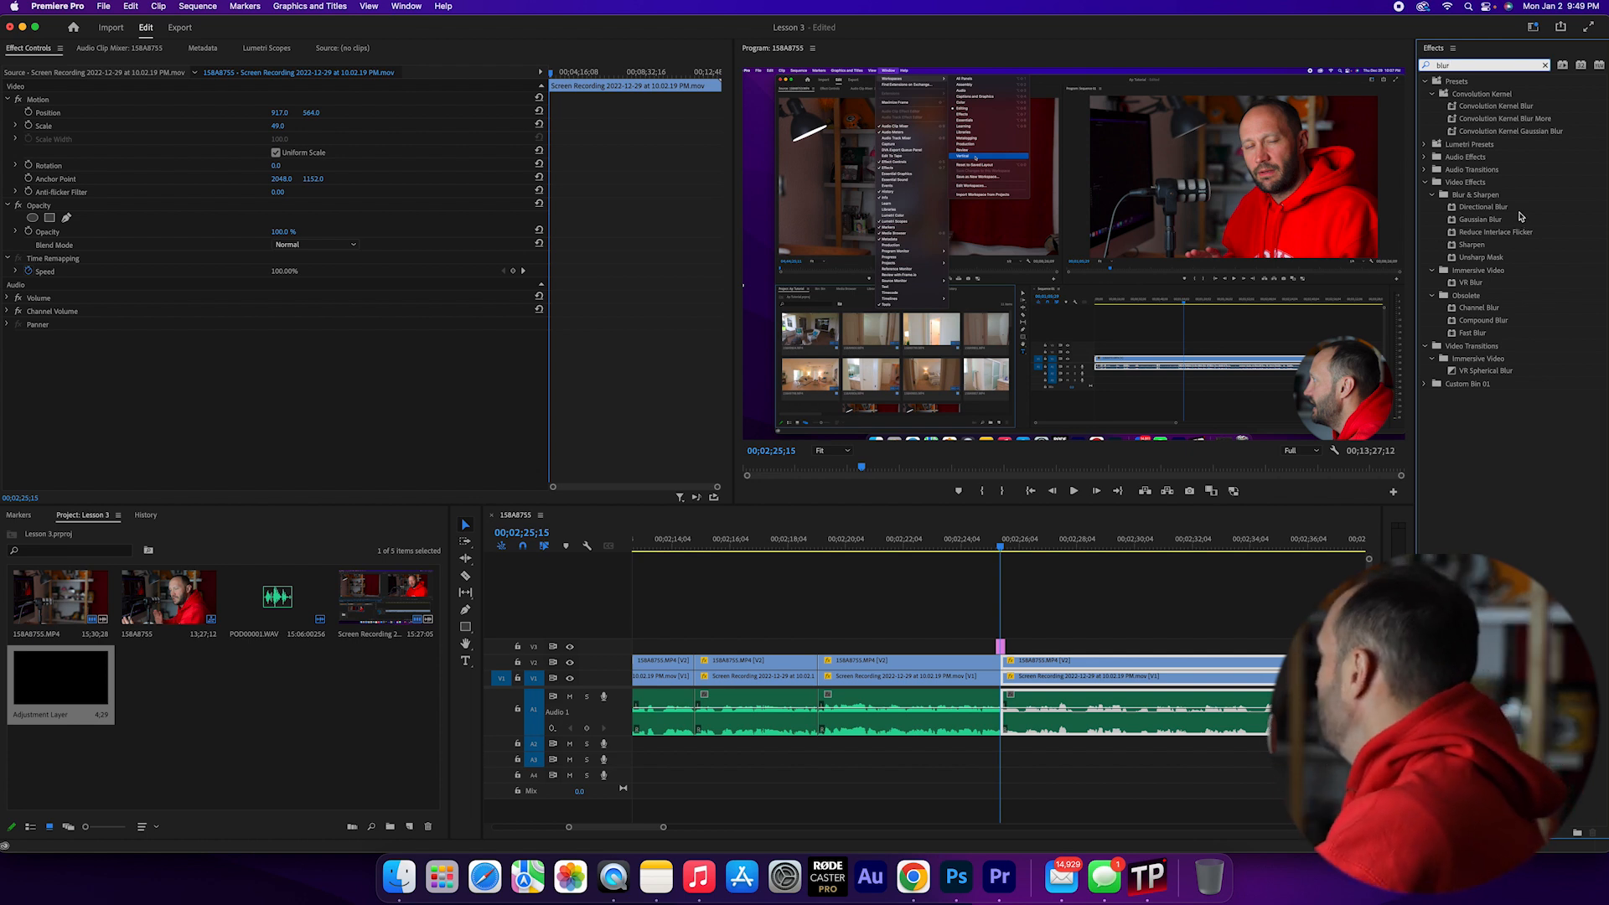
pyautogui.moveTo(1486, 223); pyautogui.dragTo(1002, 650)
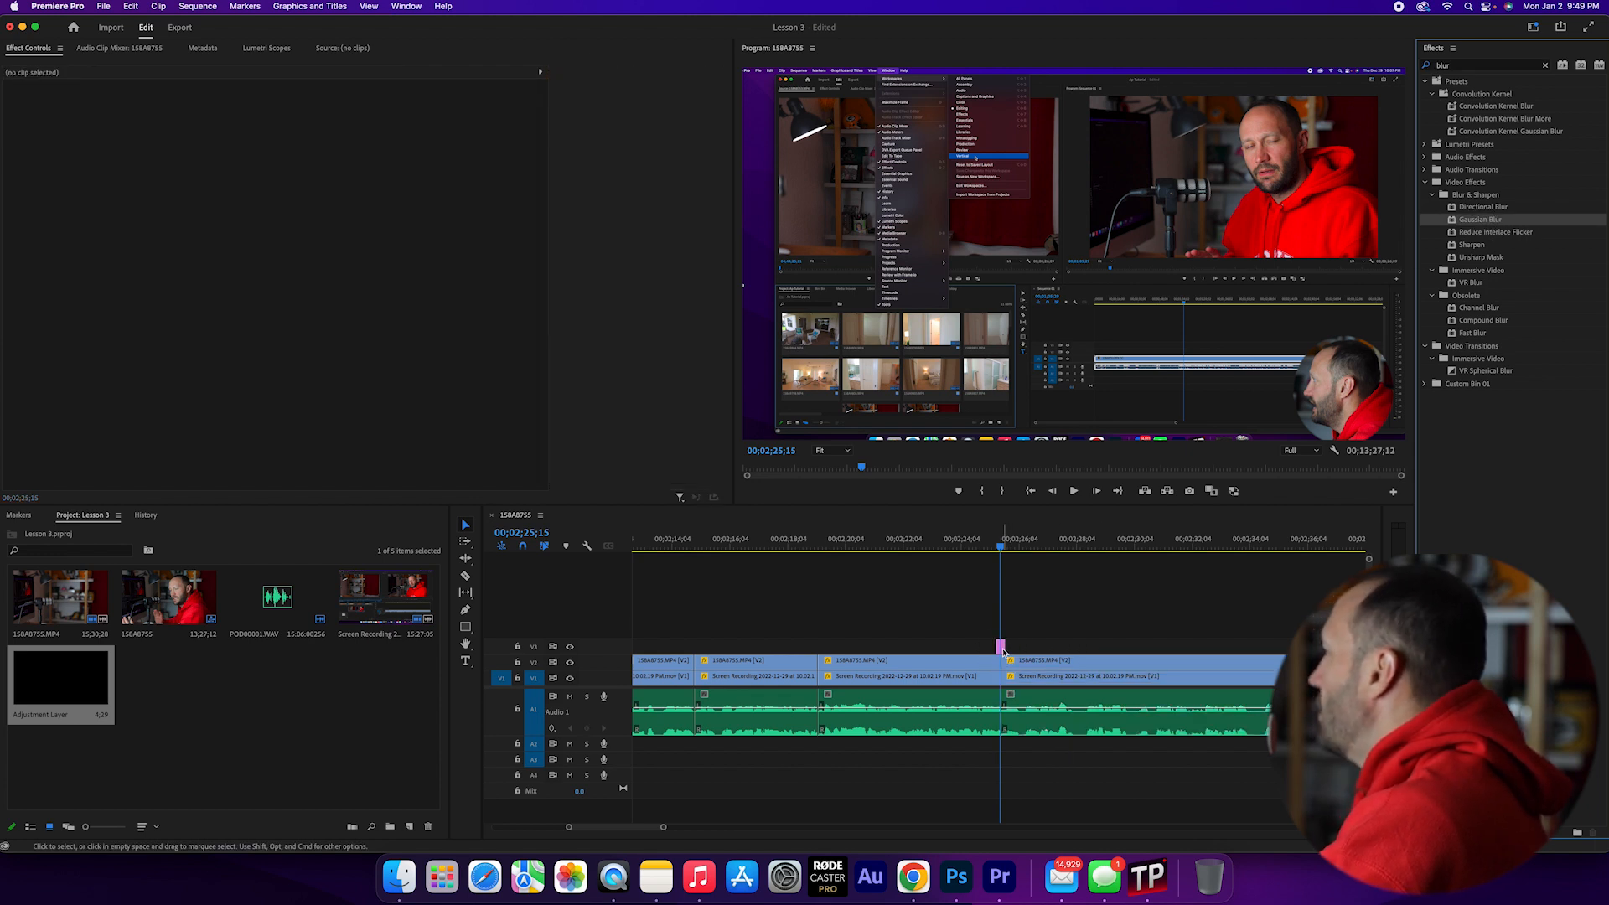
# - Set the adjustment layer's Gaussian Blur Blurriness to 15 and start keyframing it at the cut
pyautogui.click(1001, 648)
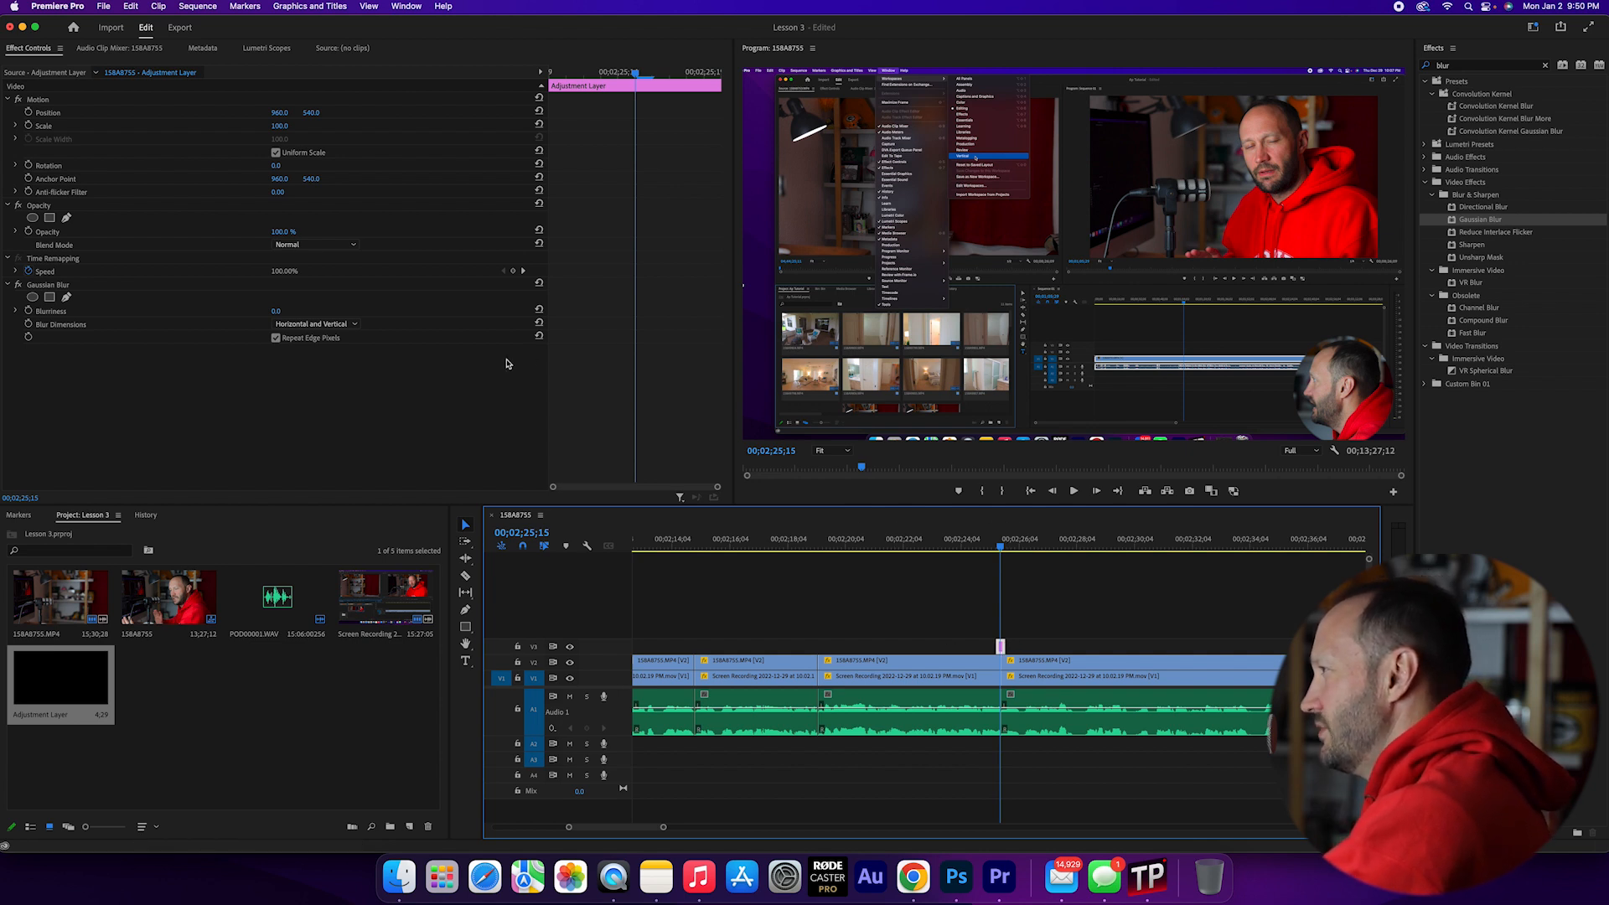
pyautogui.click(275, 311)
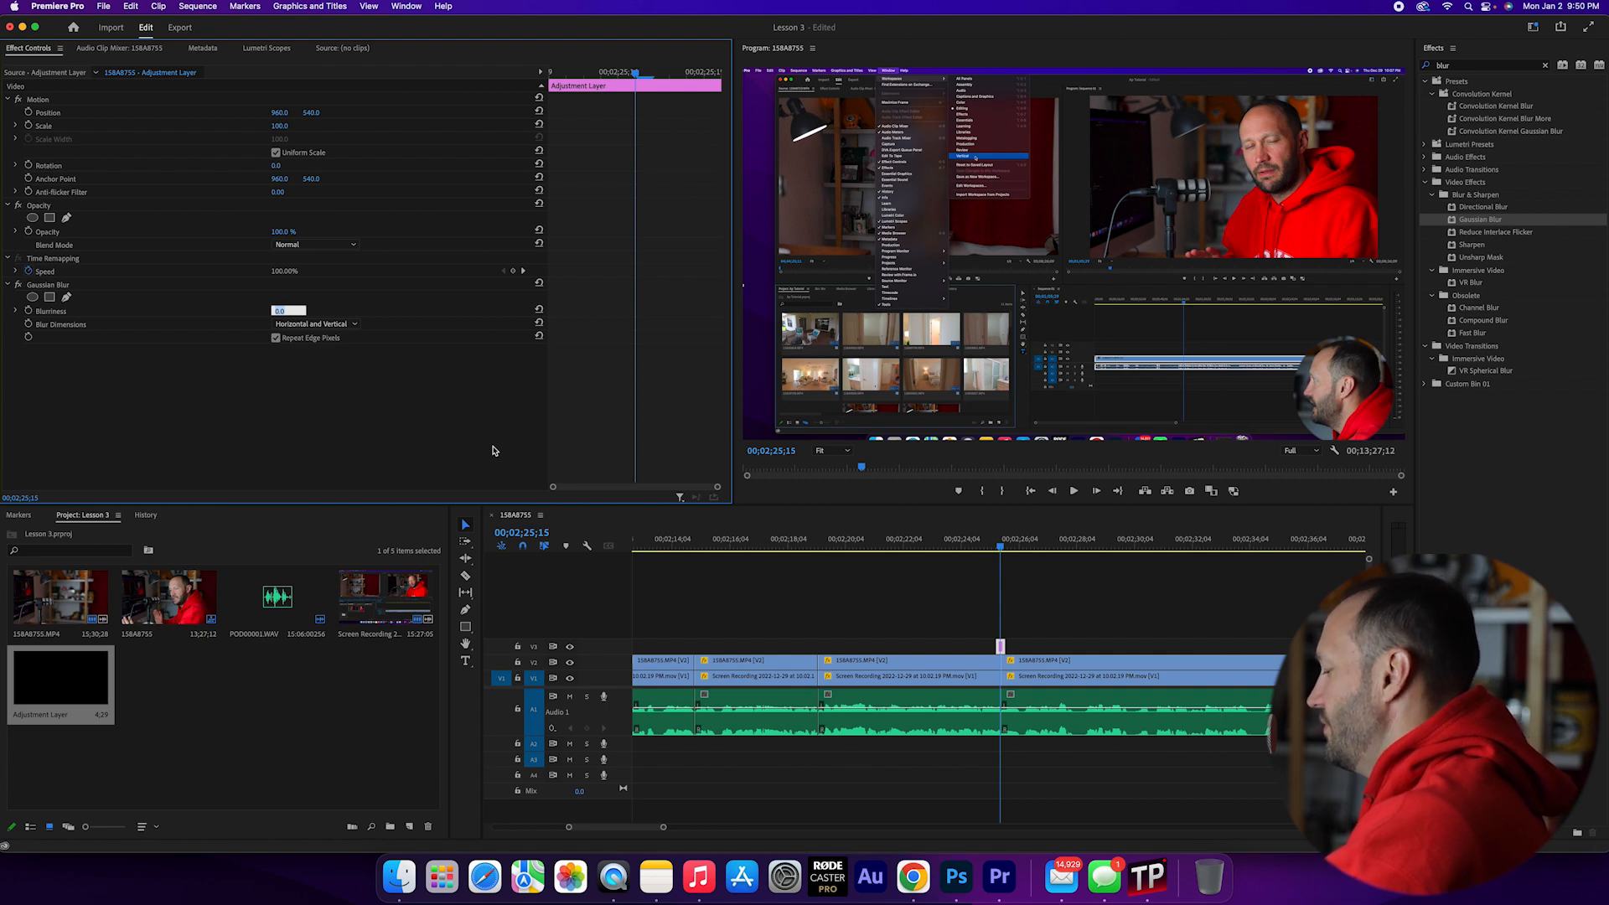
pyautogui.write('15')
pyautogui.press('Return')
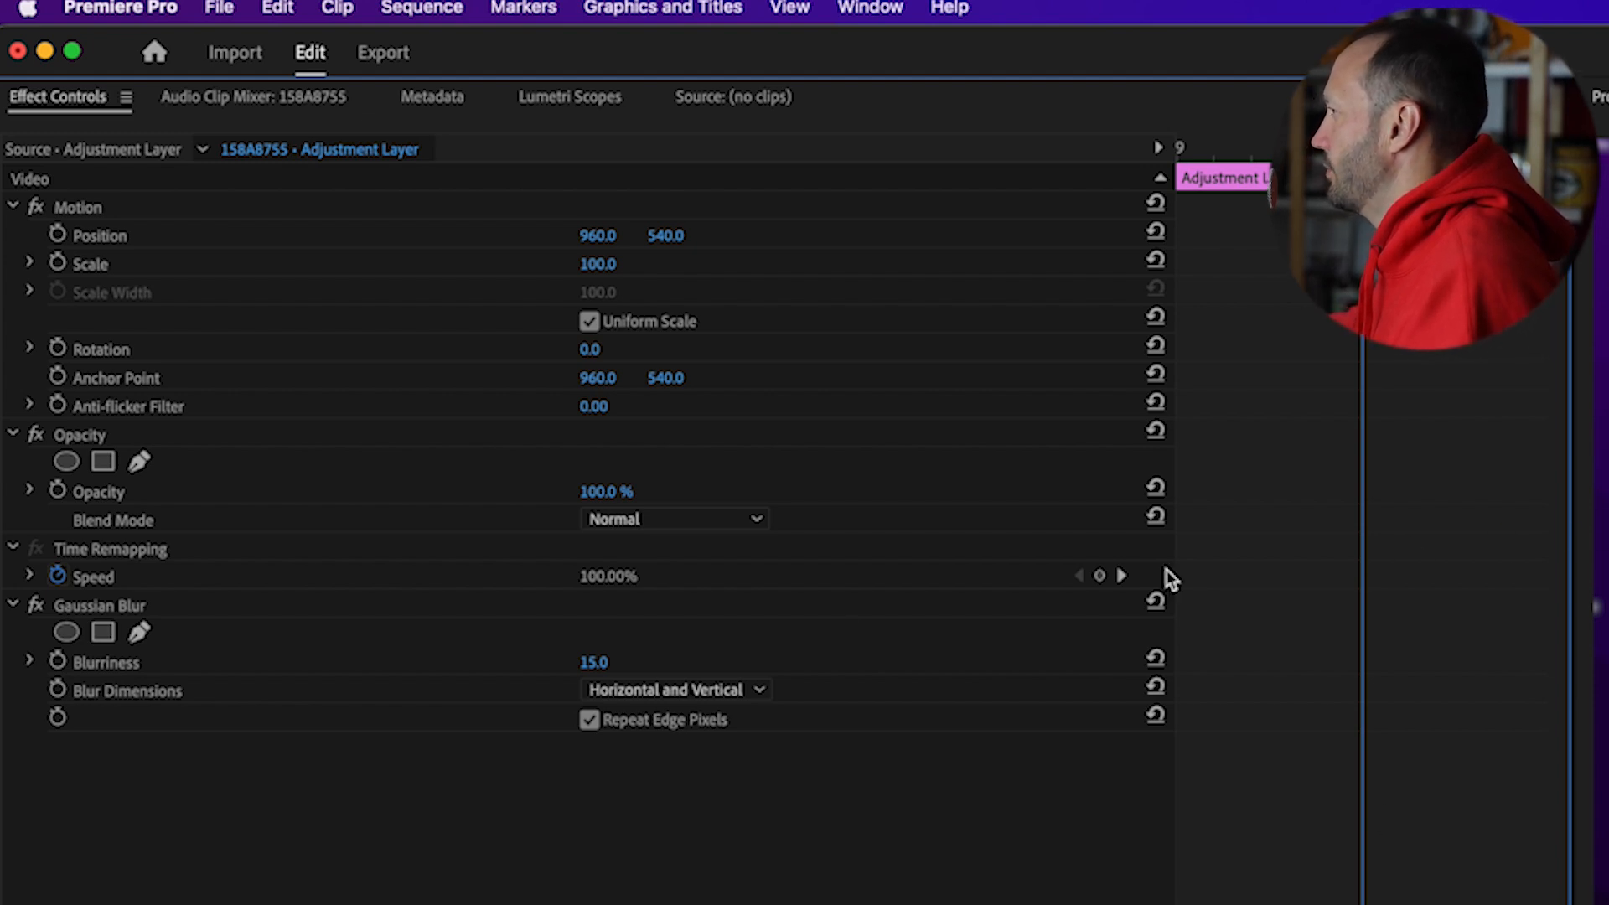
pyautogui.click(57, 661)
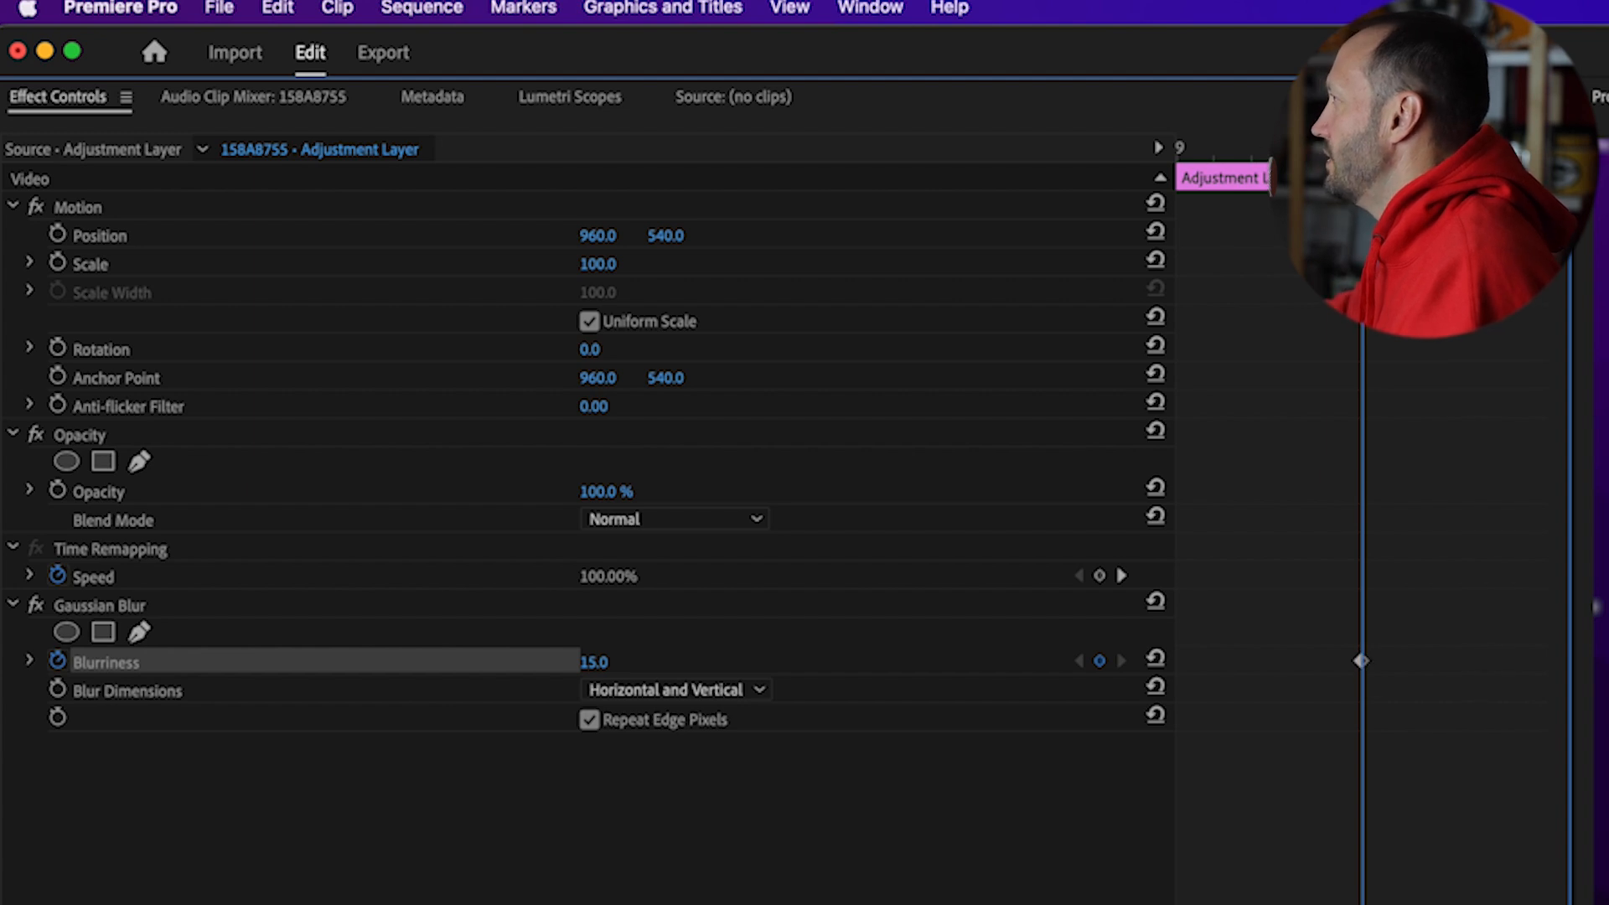
# - Add Gaussian Blur keyframes at the adjustment layer's first and last frames with Blurriness reset to 0
pyautogui.click(1161, 171)
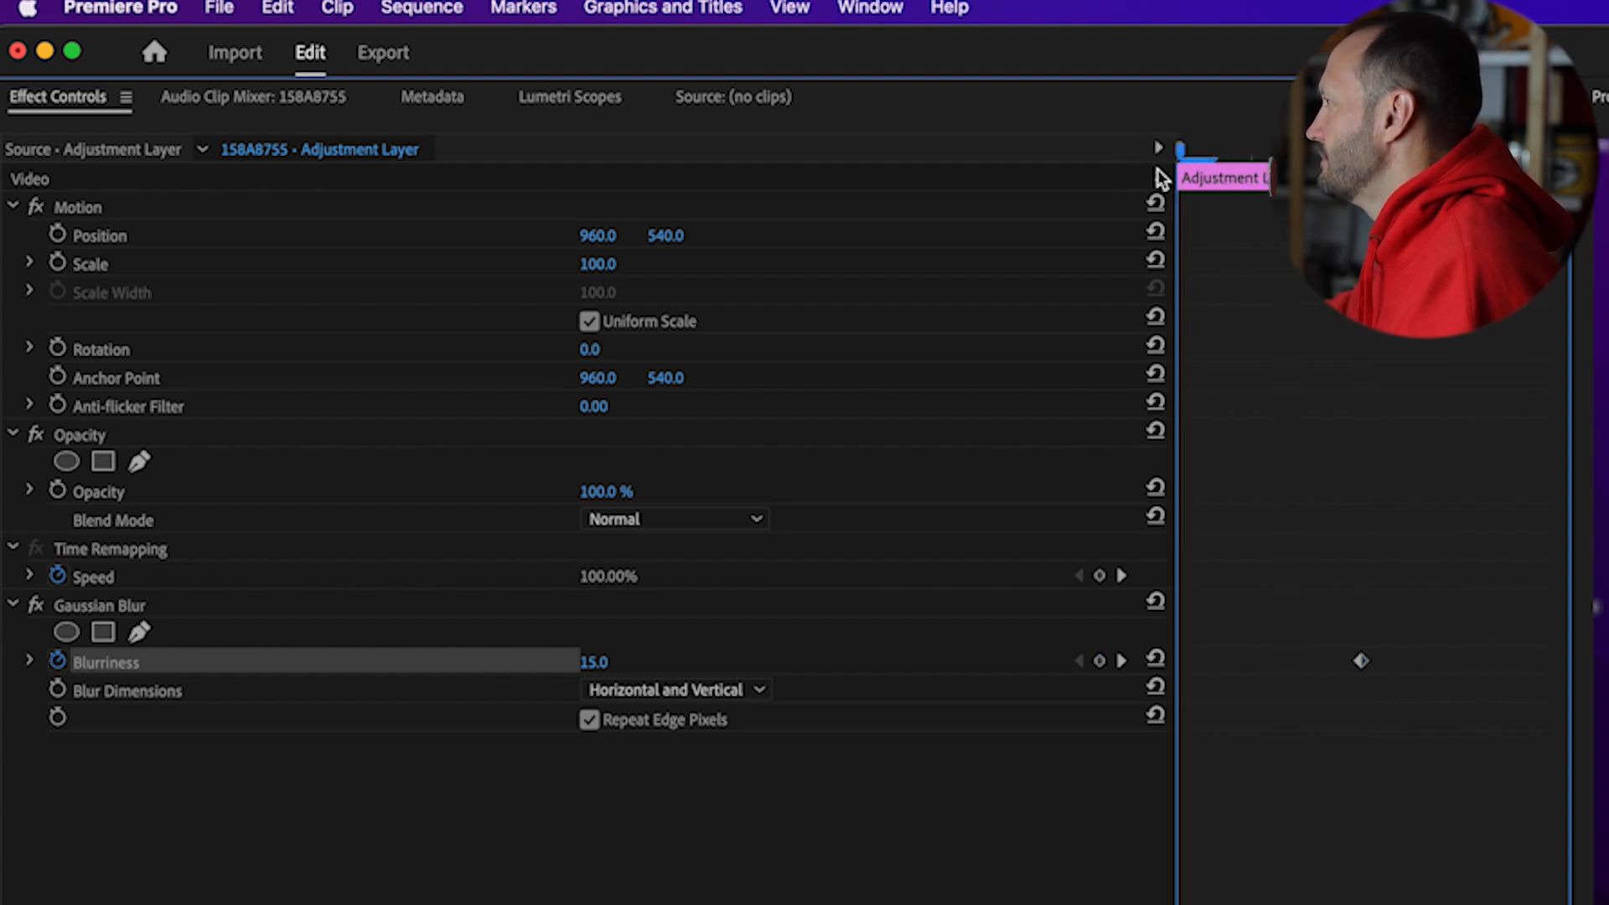
pyautogui.click(1154, 661)
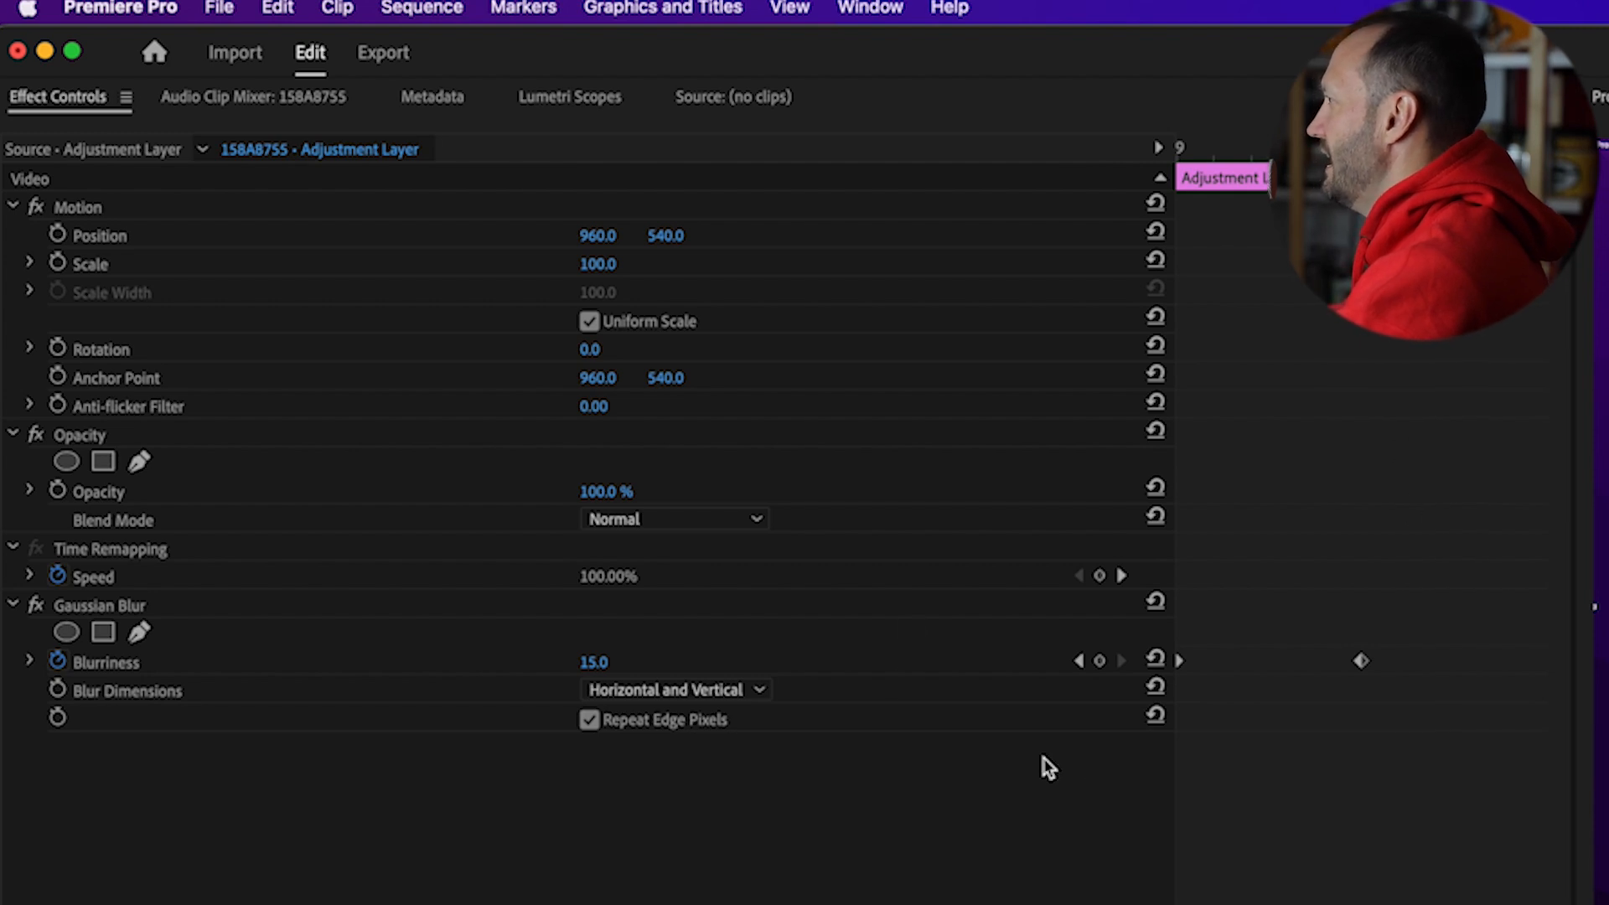
pyautogui.click(1152, 660)
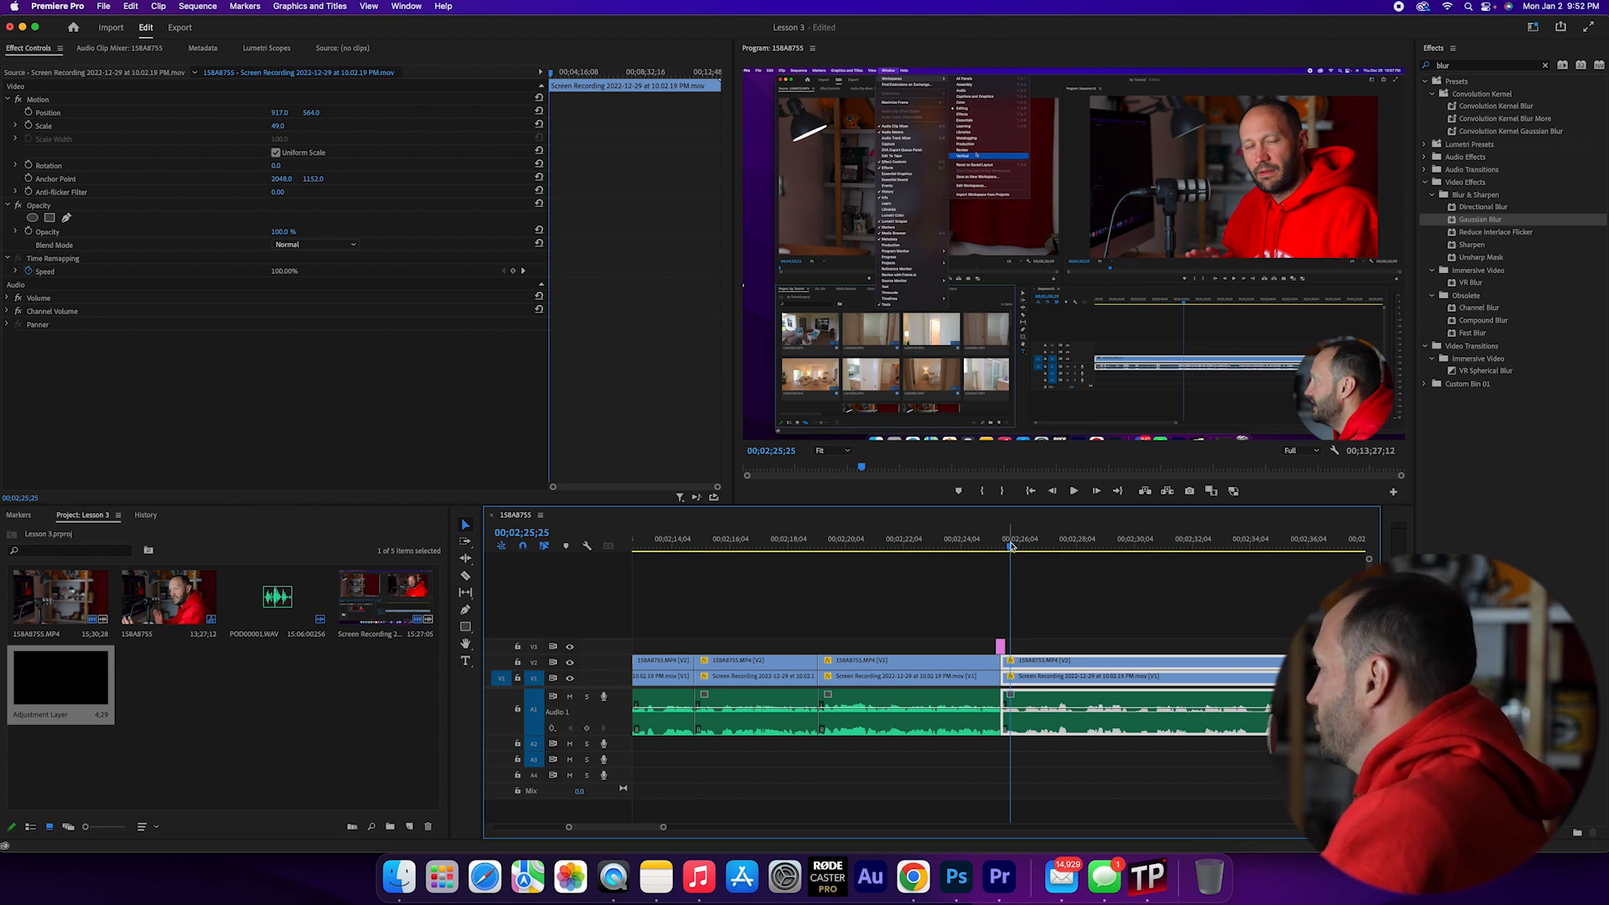
# - Scrub back across the cut to 00;02;25;14 to preview the blur and delete Gaussian Blur from the adjustment layer
pyautogui.moveTo(1010, 550); pyautogui.dragTo(1000, 547)
pyautogui.click(996, 660)
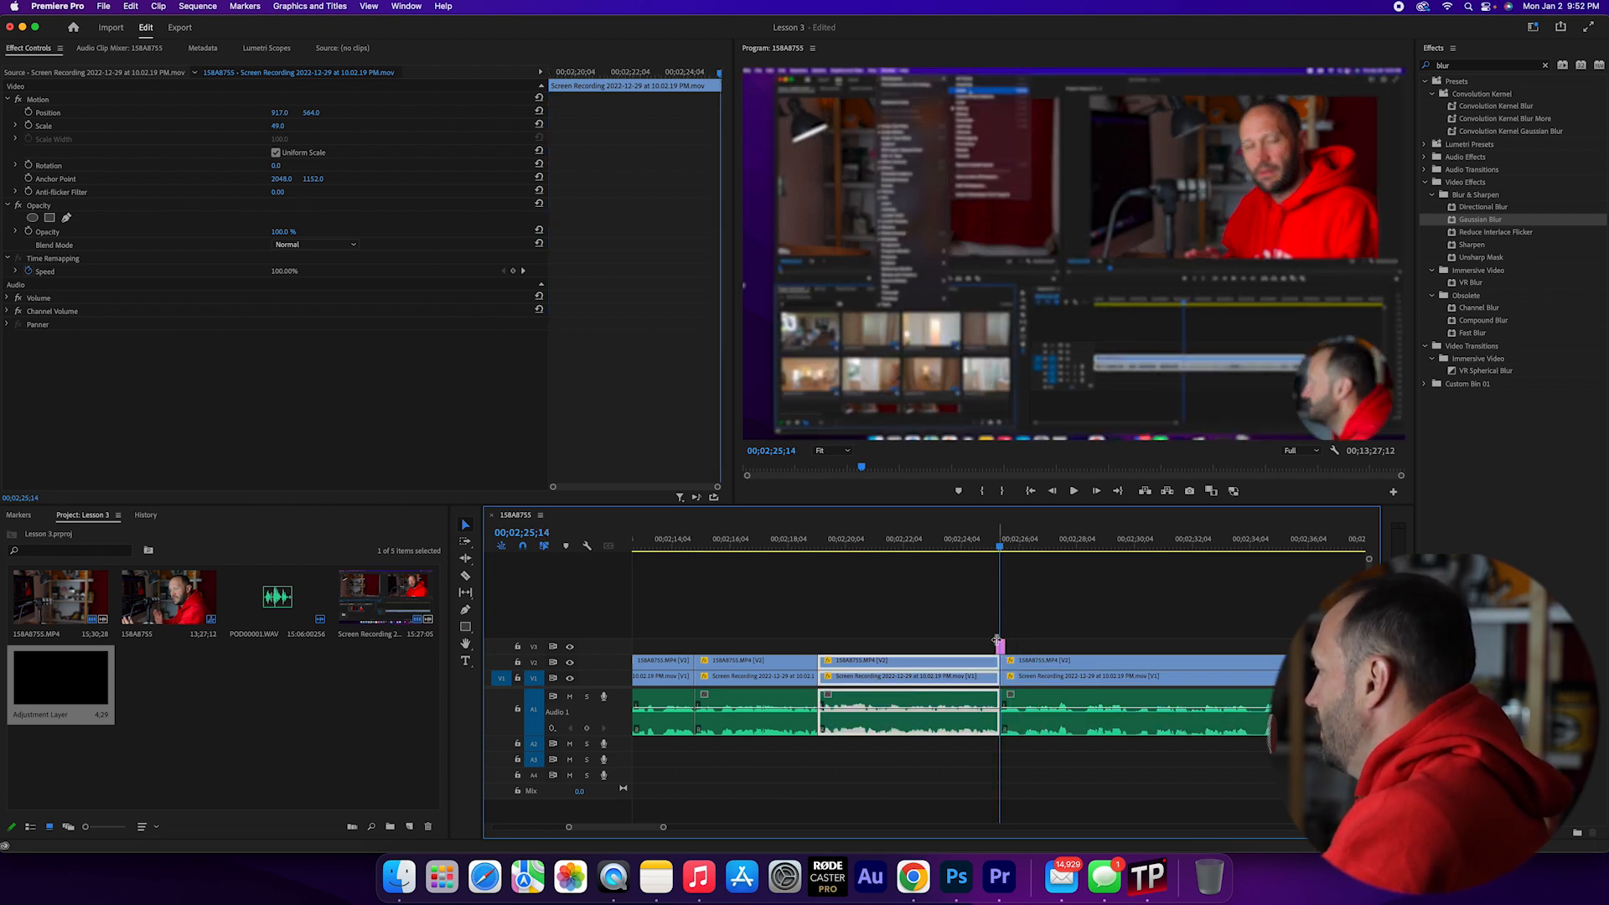
pyautogui.click(1002, 647)
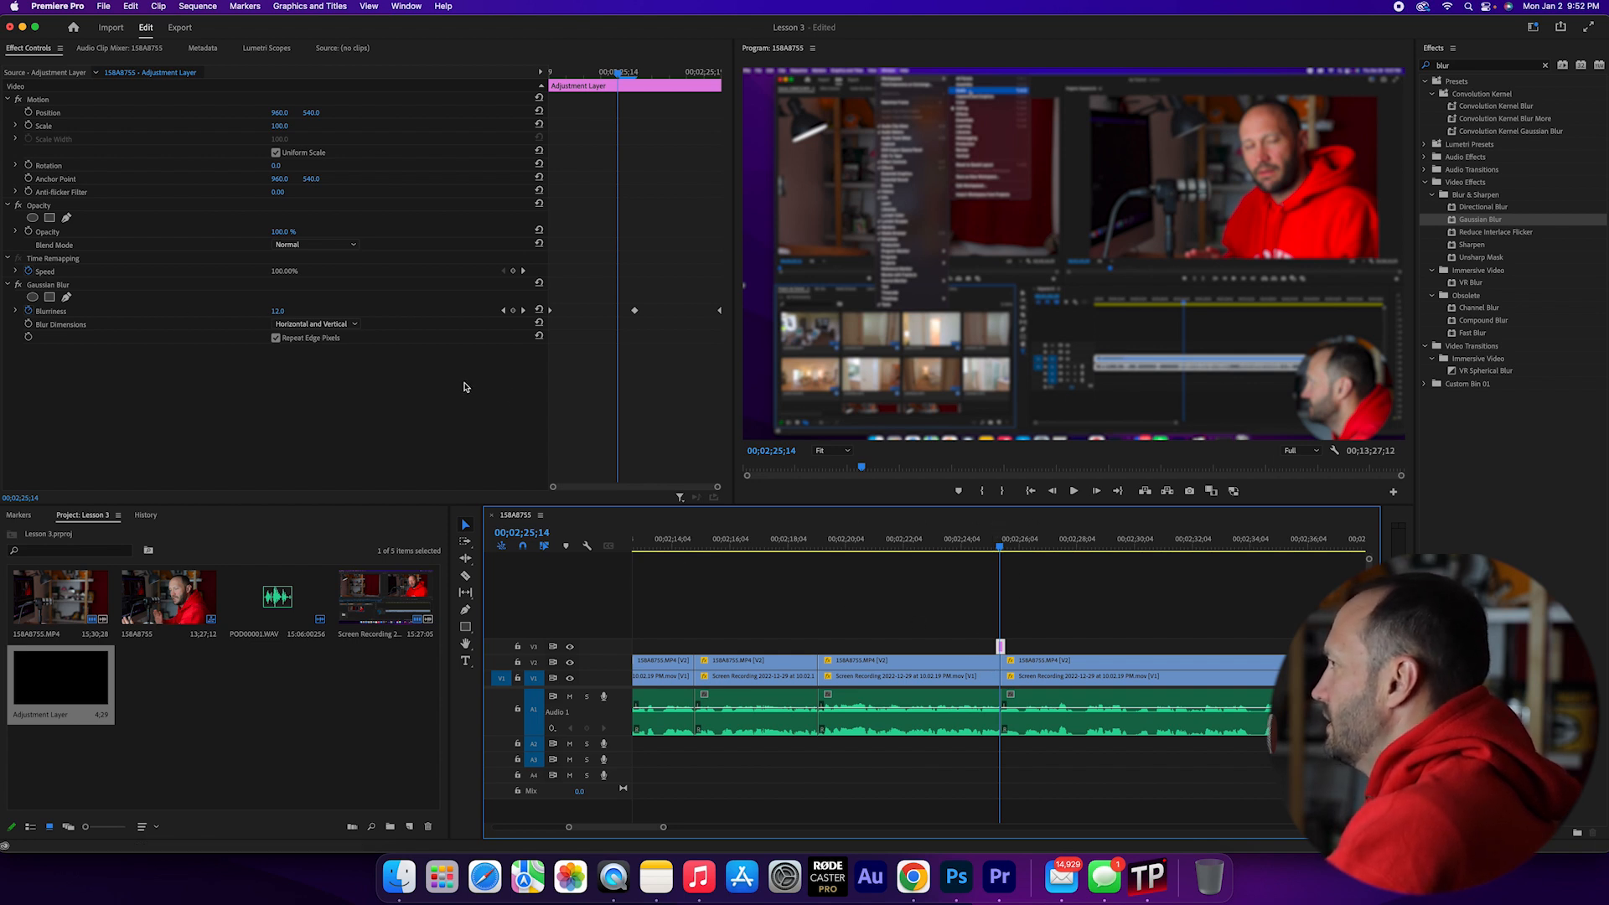
pyautogui.click(63, 289)
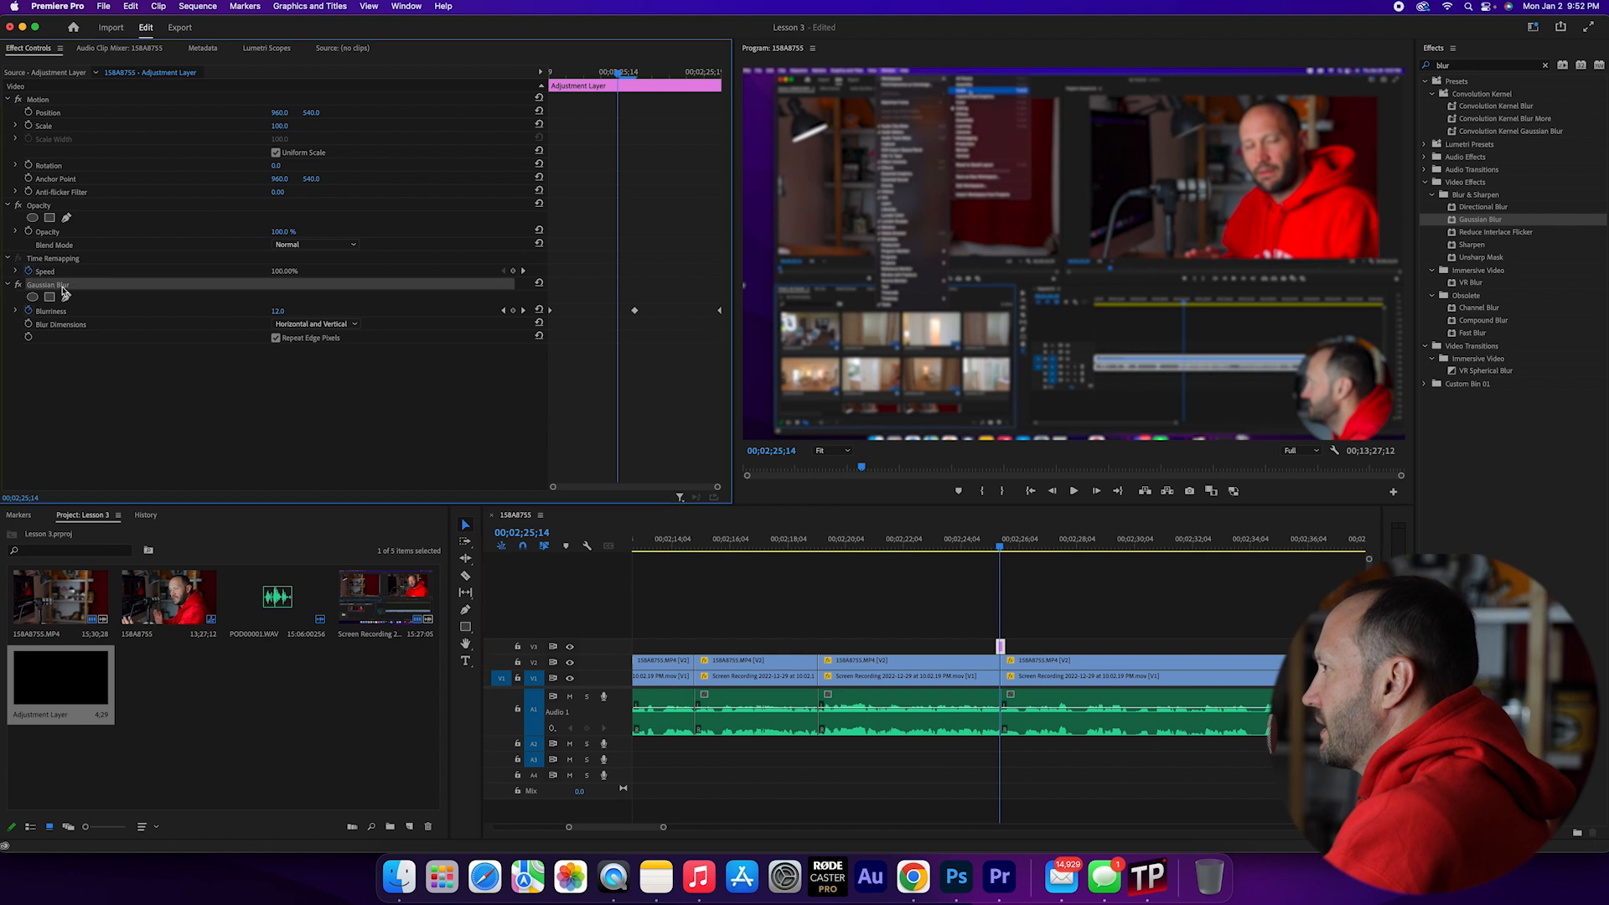
pyautogui.press('Delete')
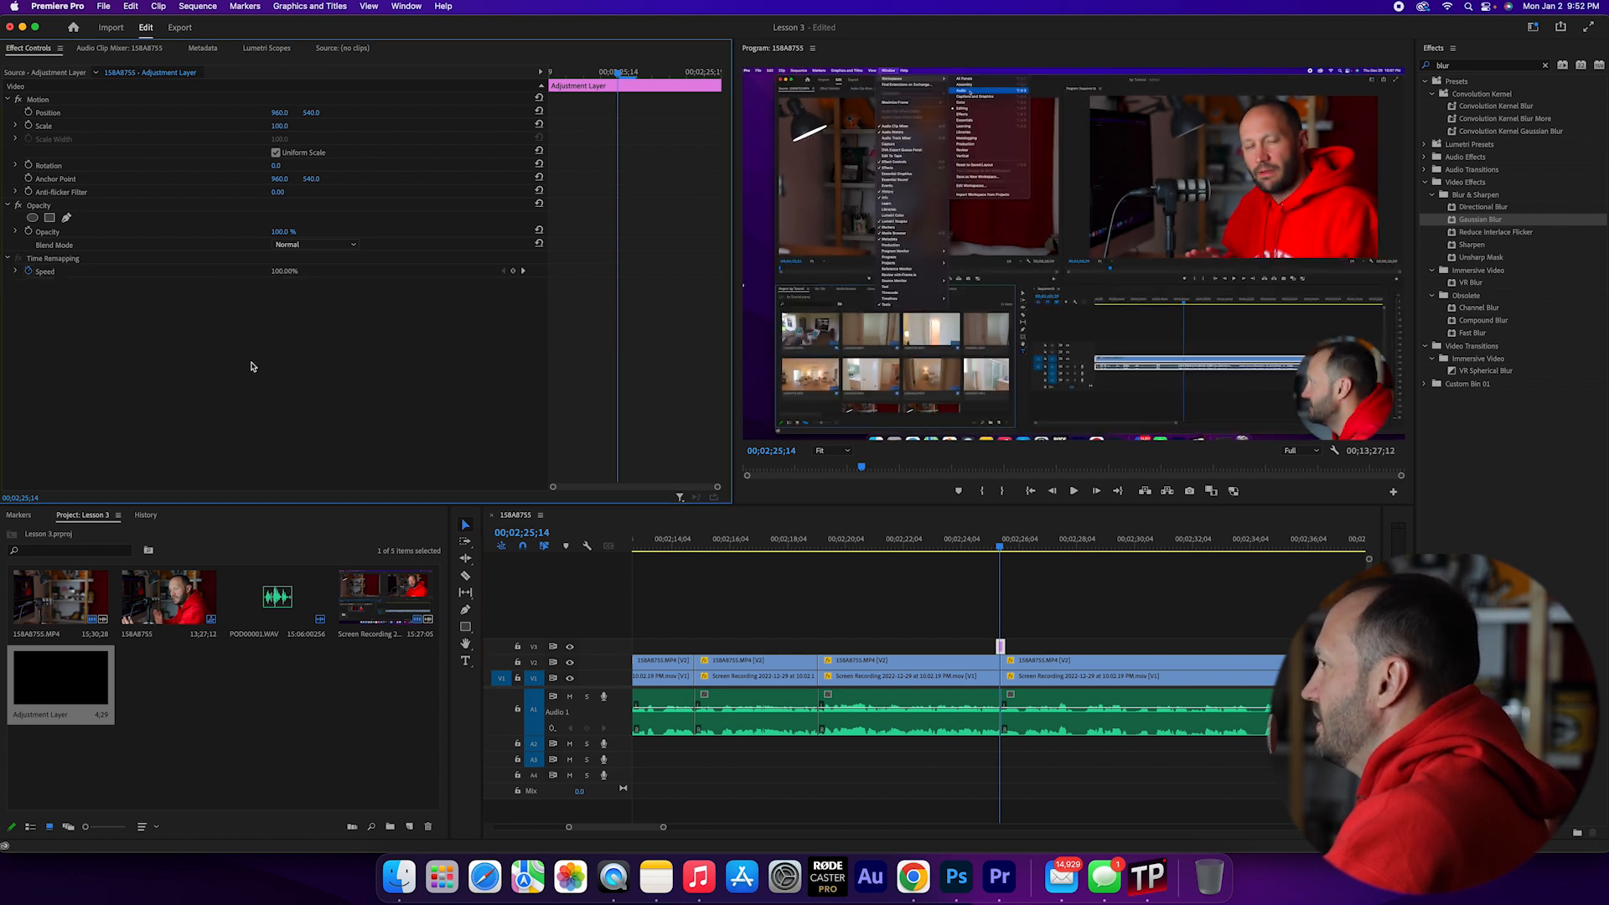
# - With the playhead at 00;02;25;15, apply Directional Blur to the adjustment layer on V3 and set its Direction to 43°
pyautogui.press('Right')
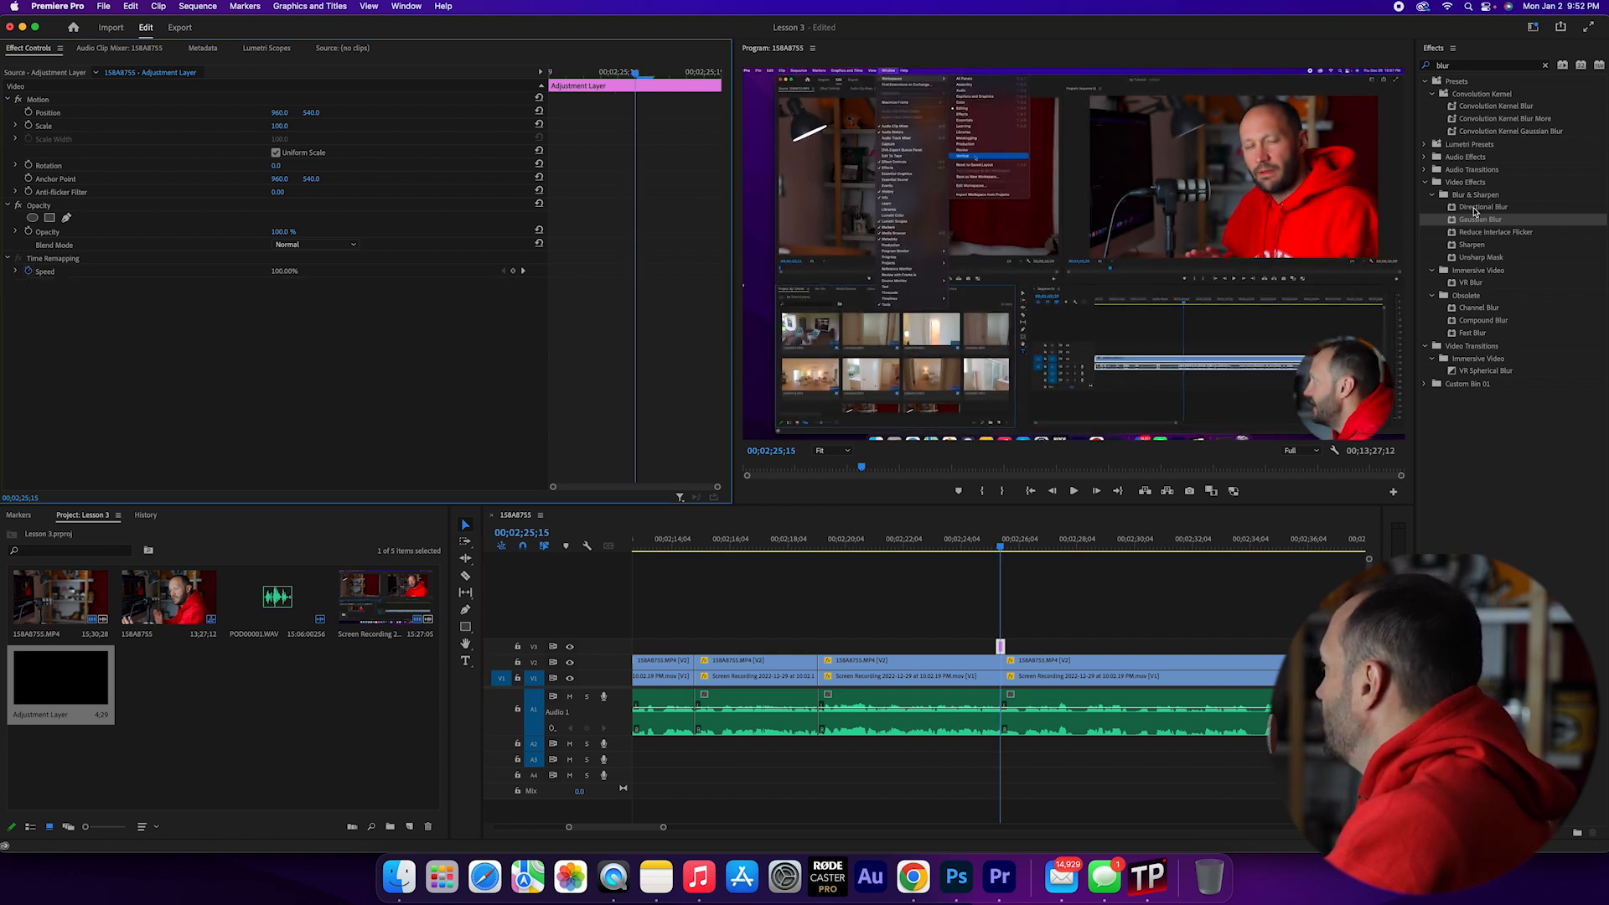
pyautogui.moveTo(1475, 211); pyautogui.dragTo(1002, 647)
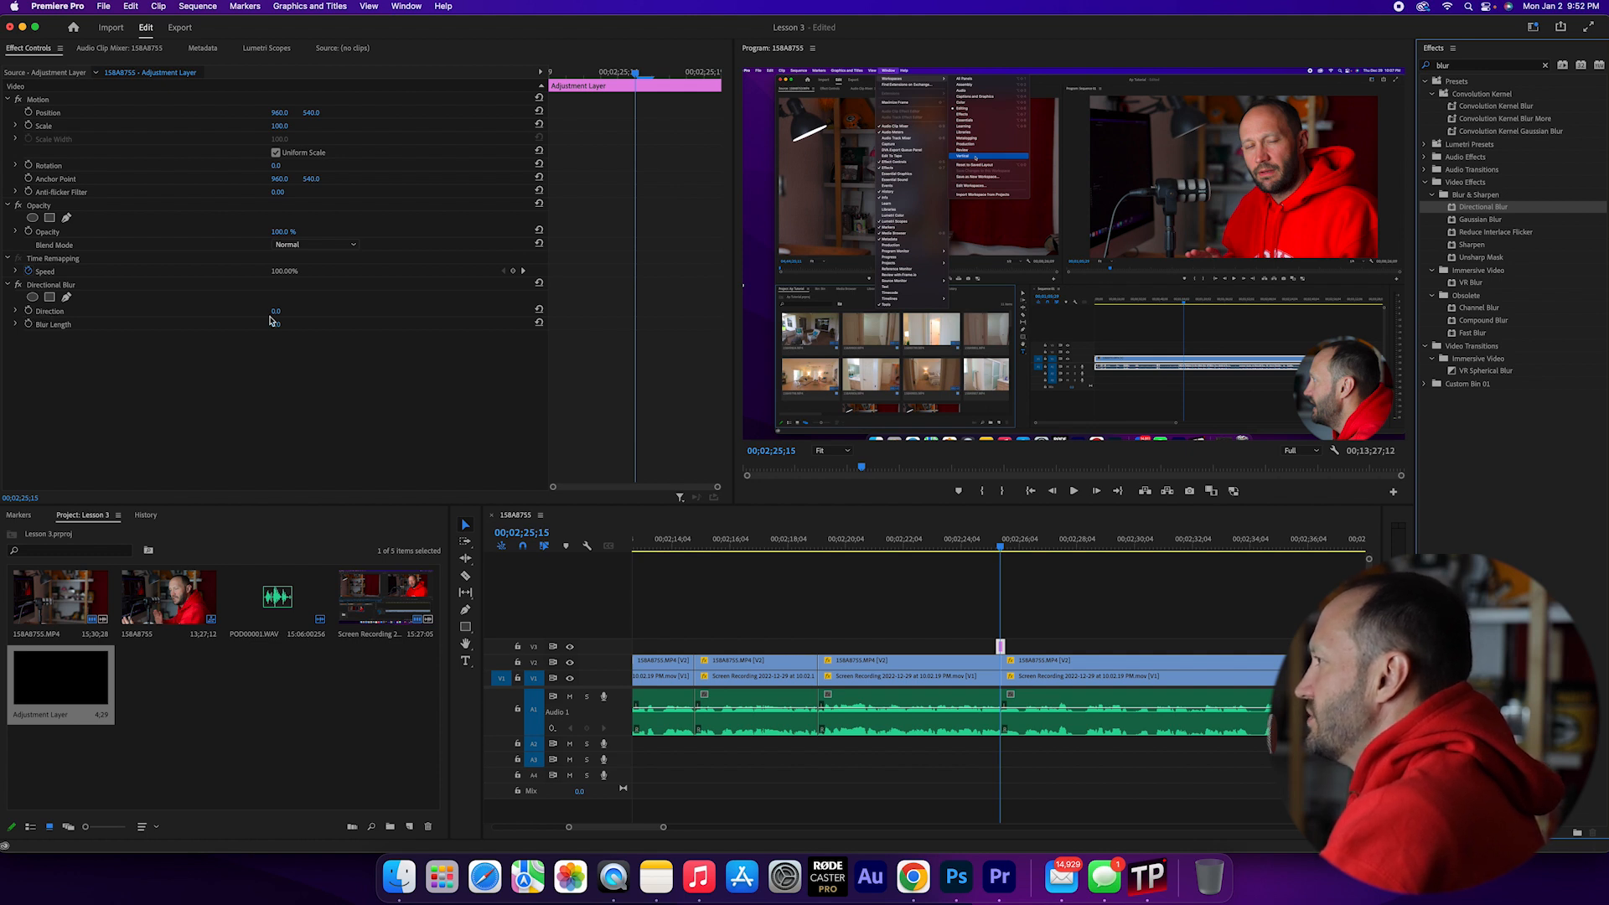
pyautogui.moveTo(276, 313); pyautogui.dragTo(299, 314)
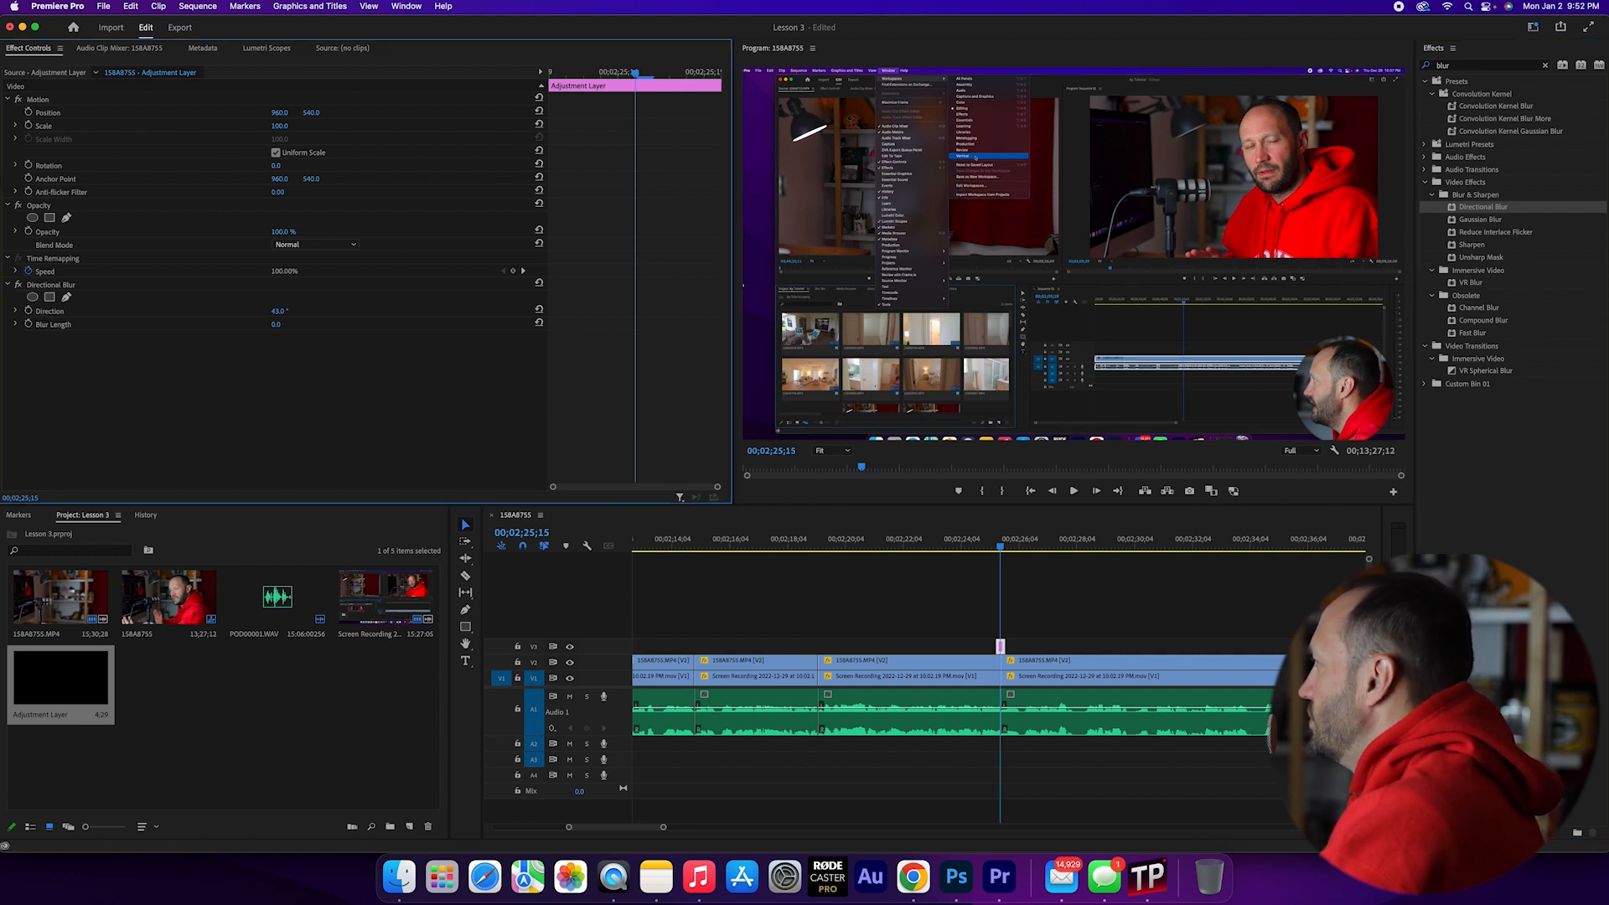